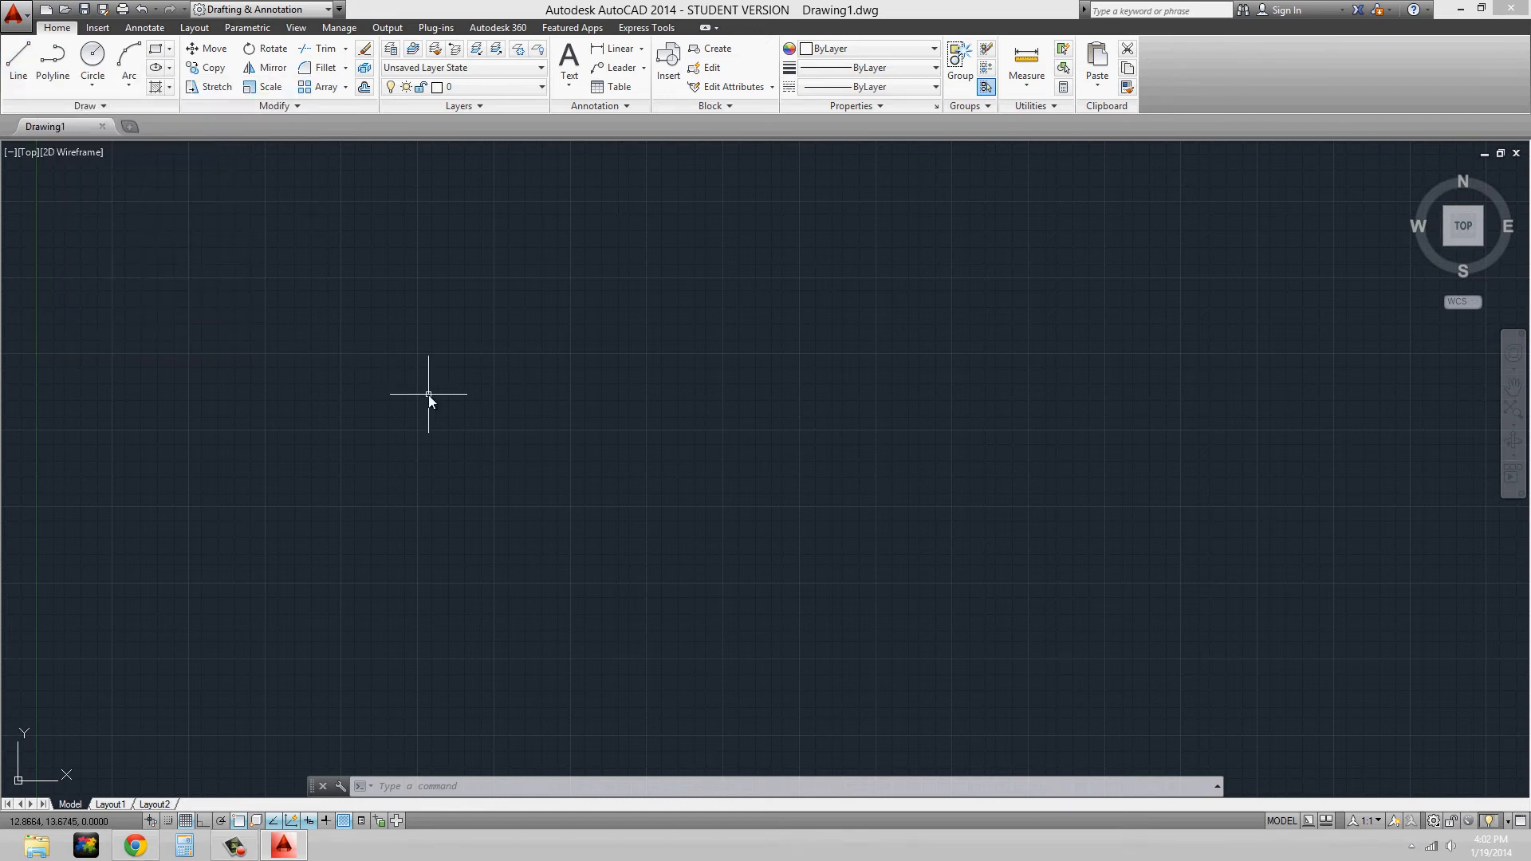
type("line")
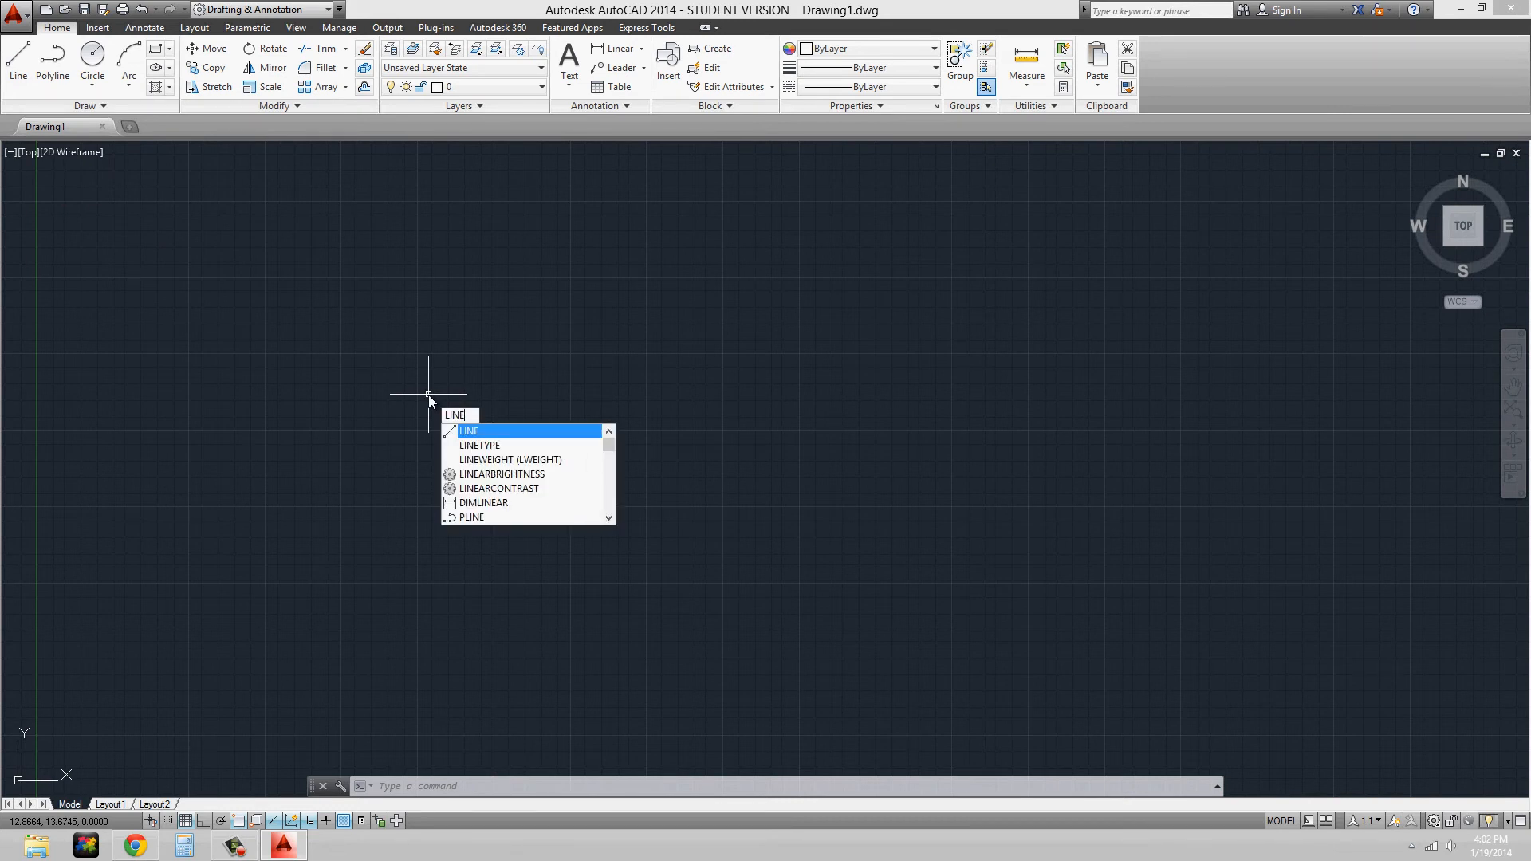
key("Return")
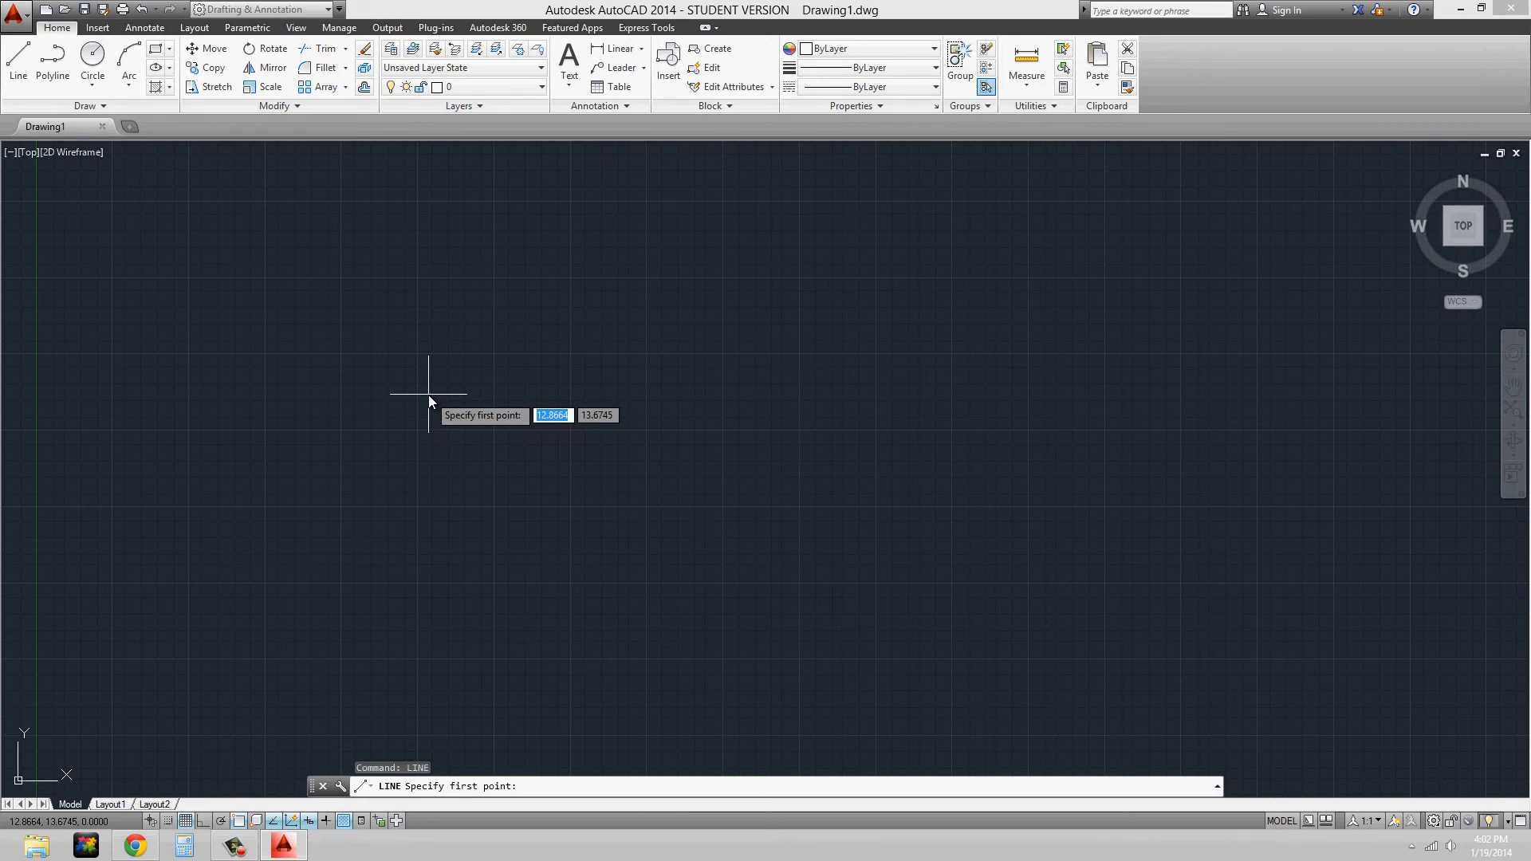
key("Escape")
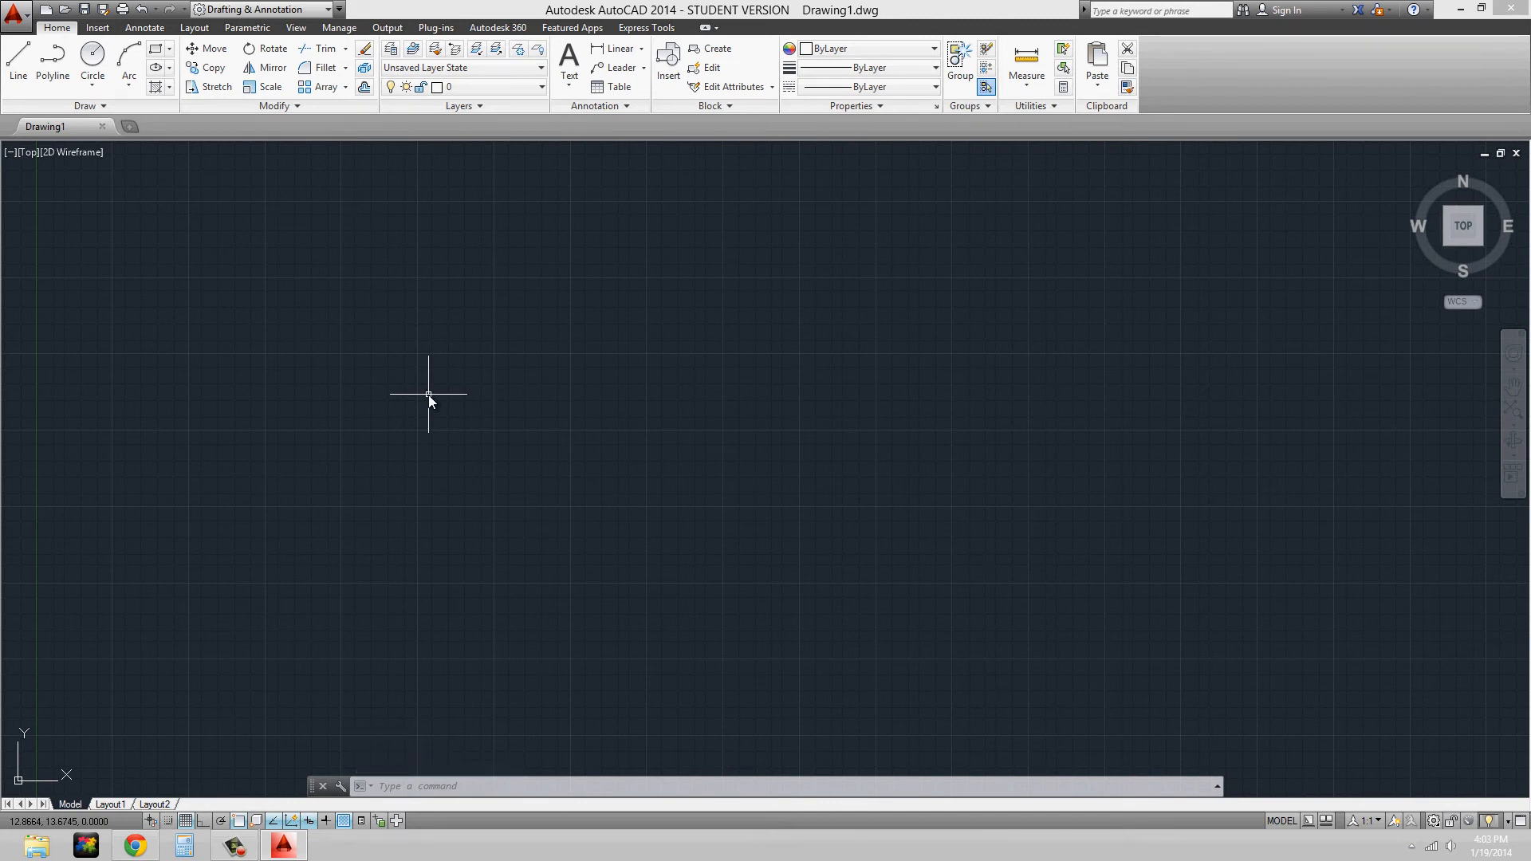
type("L")
key("Return")
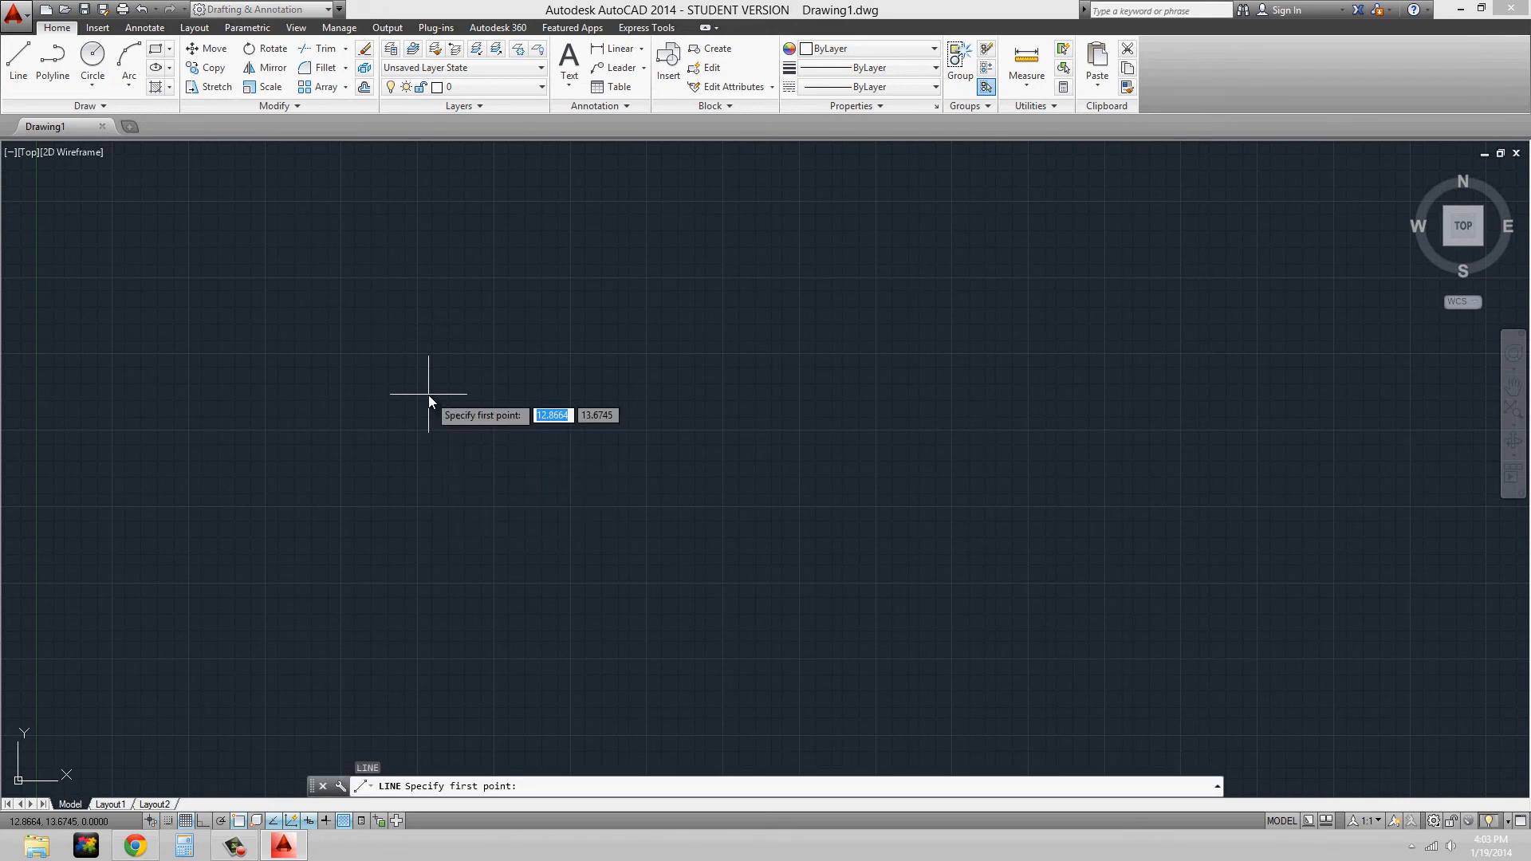
key("Escape")
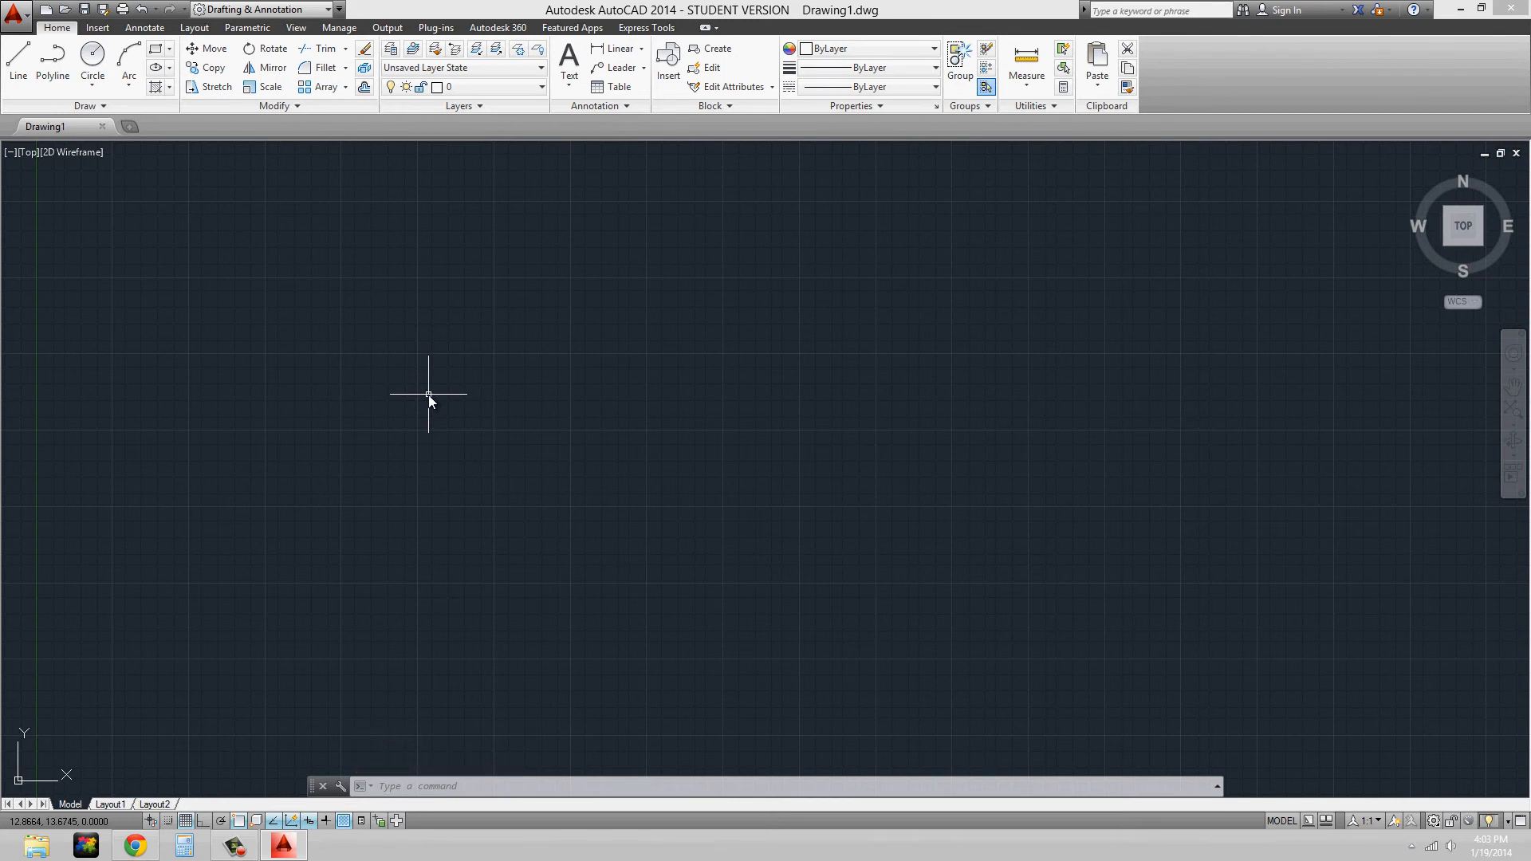
type("LINE")
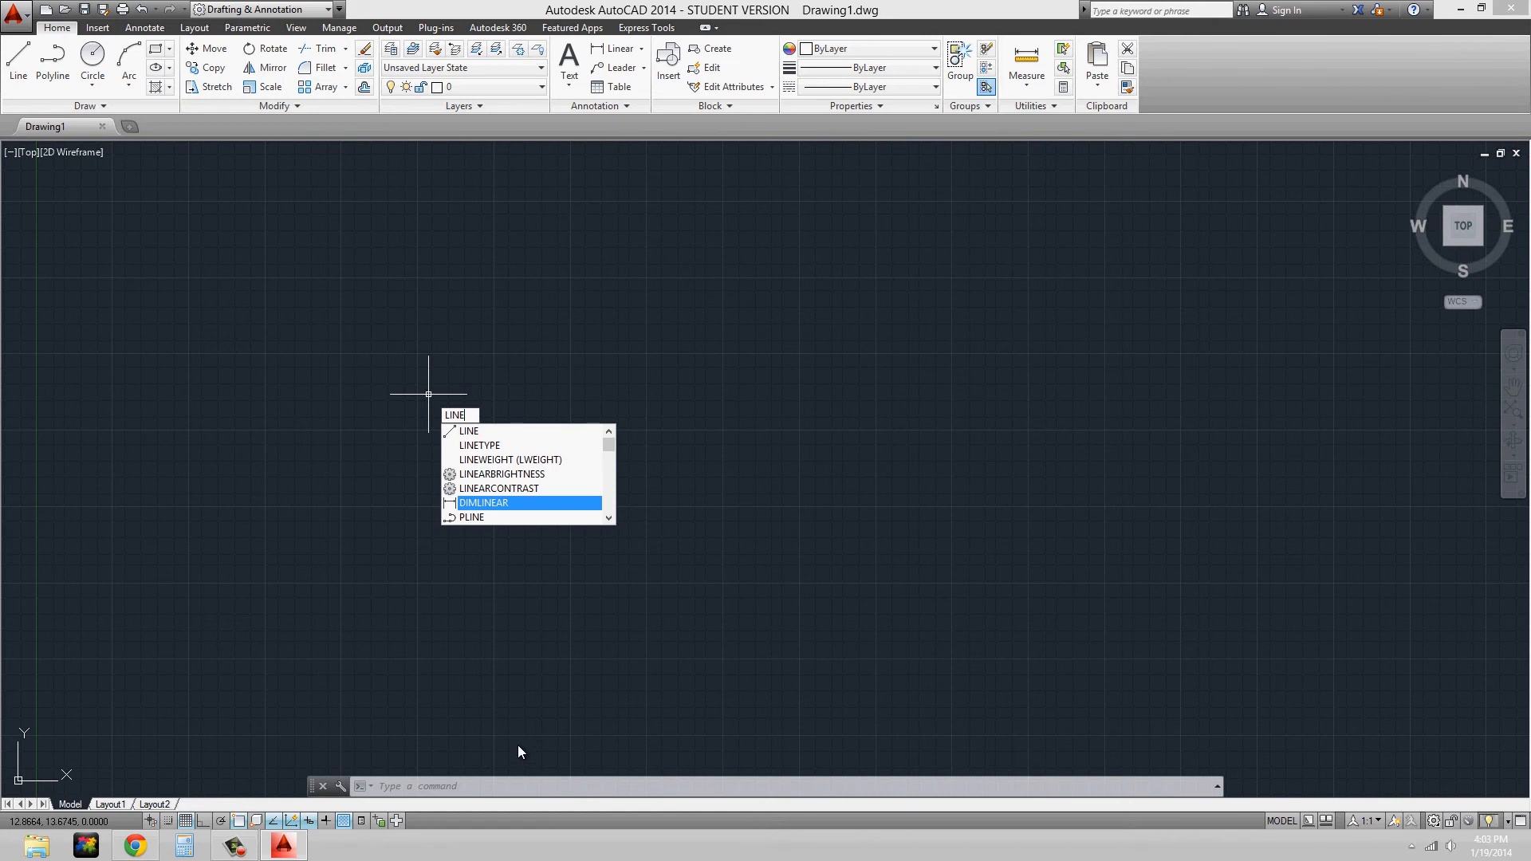
key("Return")
key("Escape")
key("Escape")
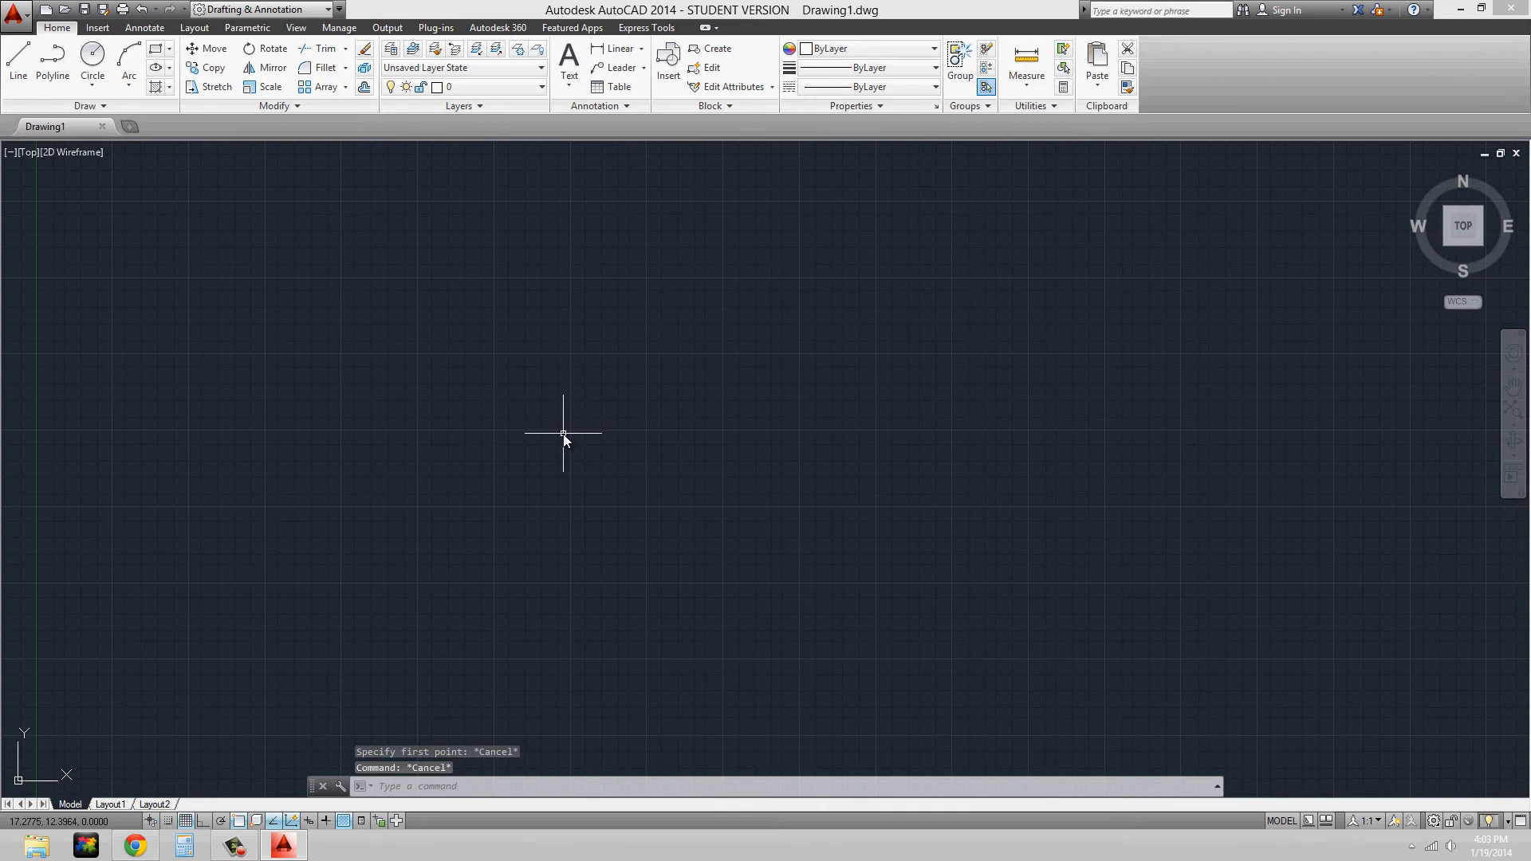
Look through the commands suggested for LINE down to XLINE, discard the entry and toggle dynamic input
type("LINE")
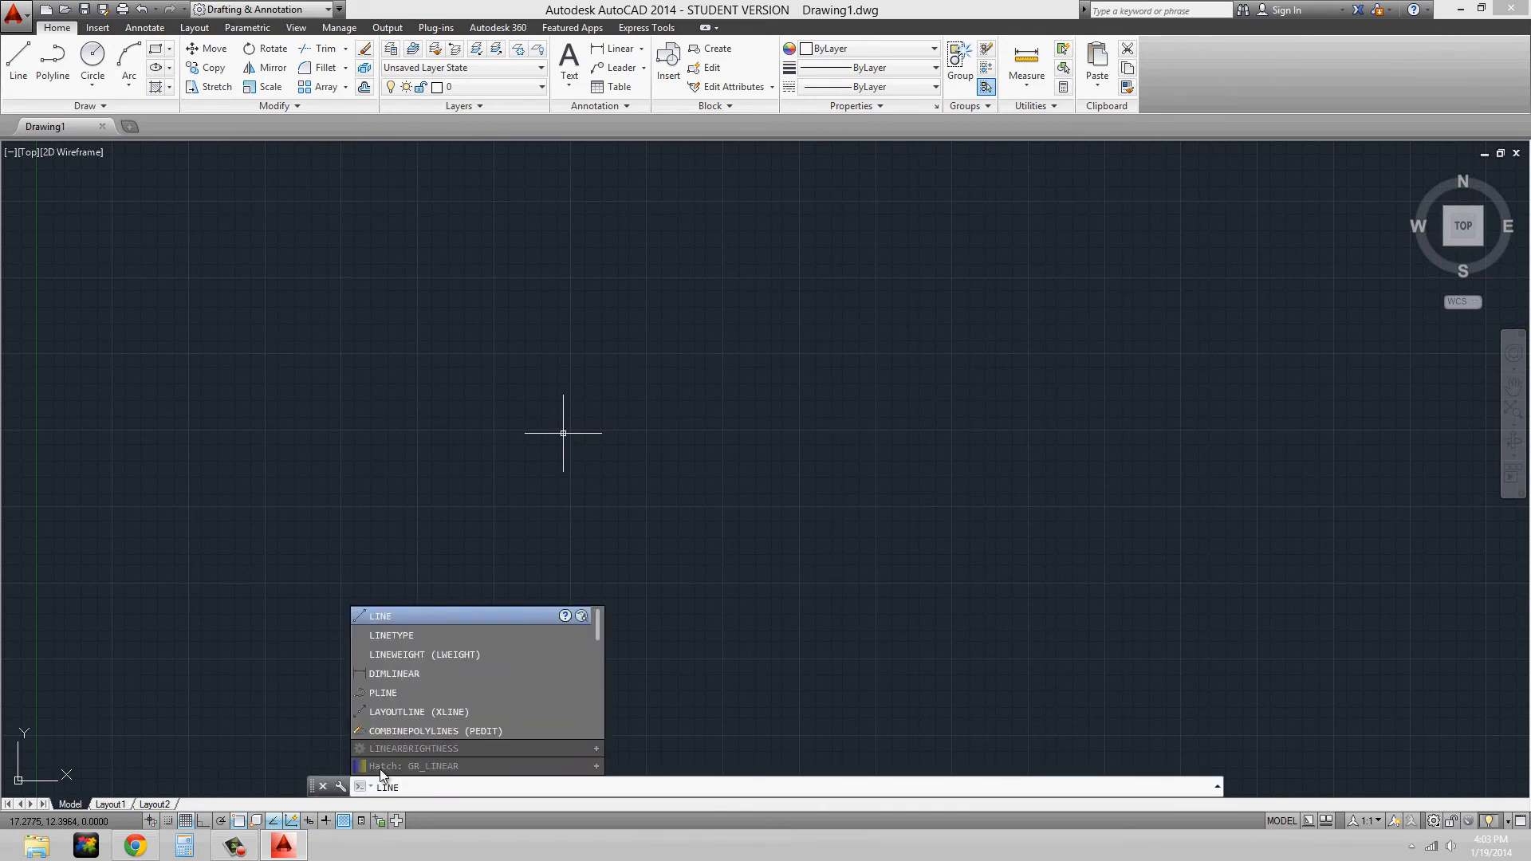
key("Down")
key("Down")
key("Down")
key("Down")
key("Down")
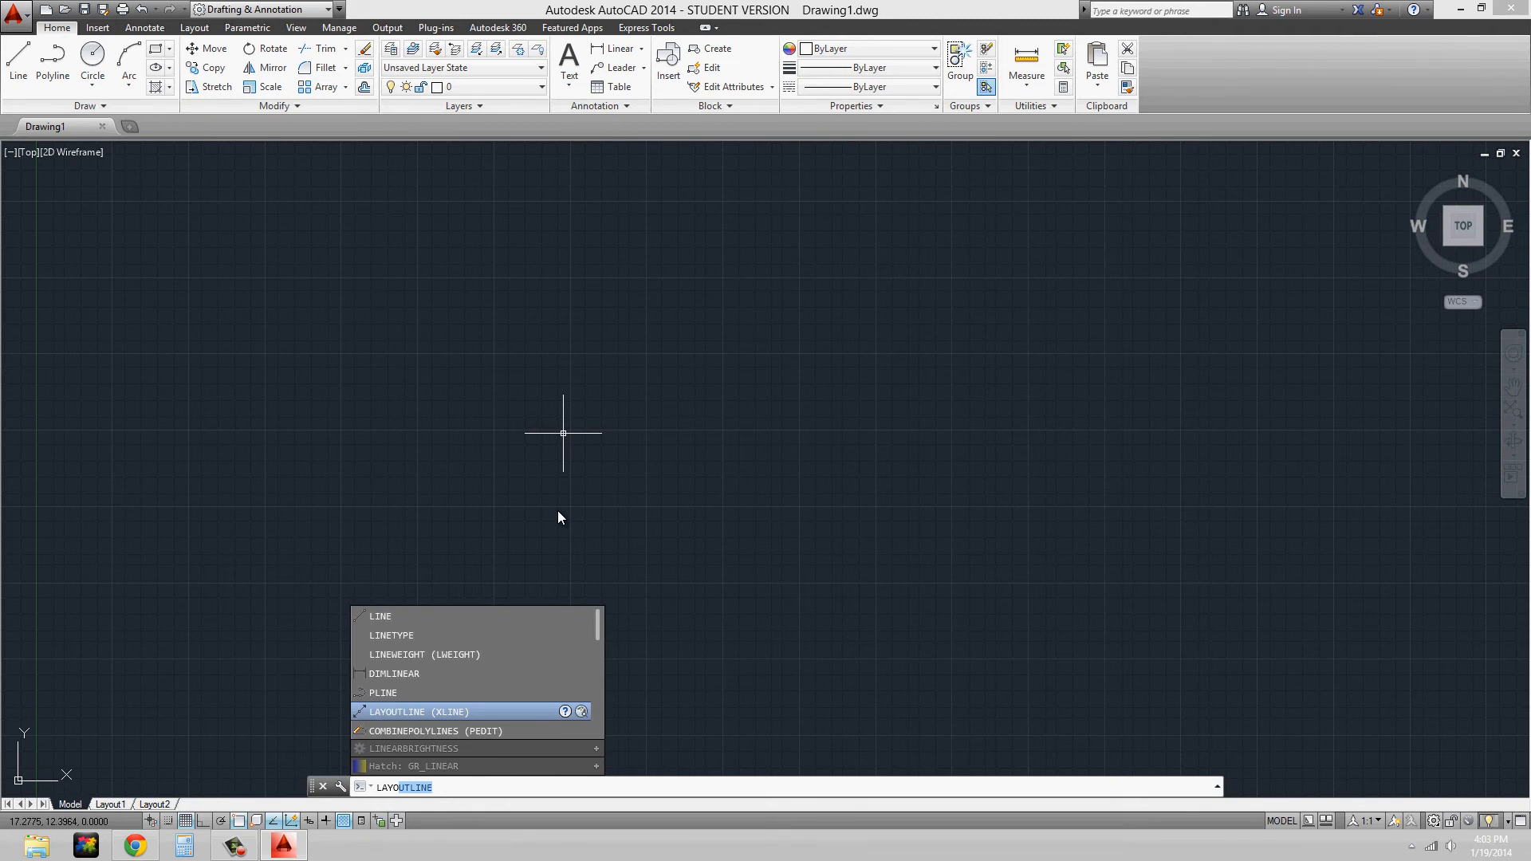
key("Escape")
left_click(311, 823)
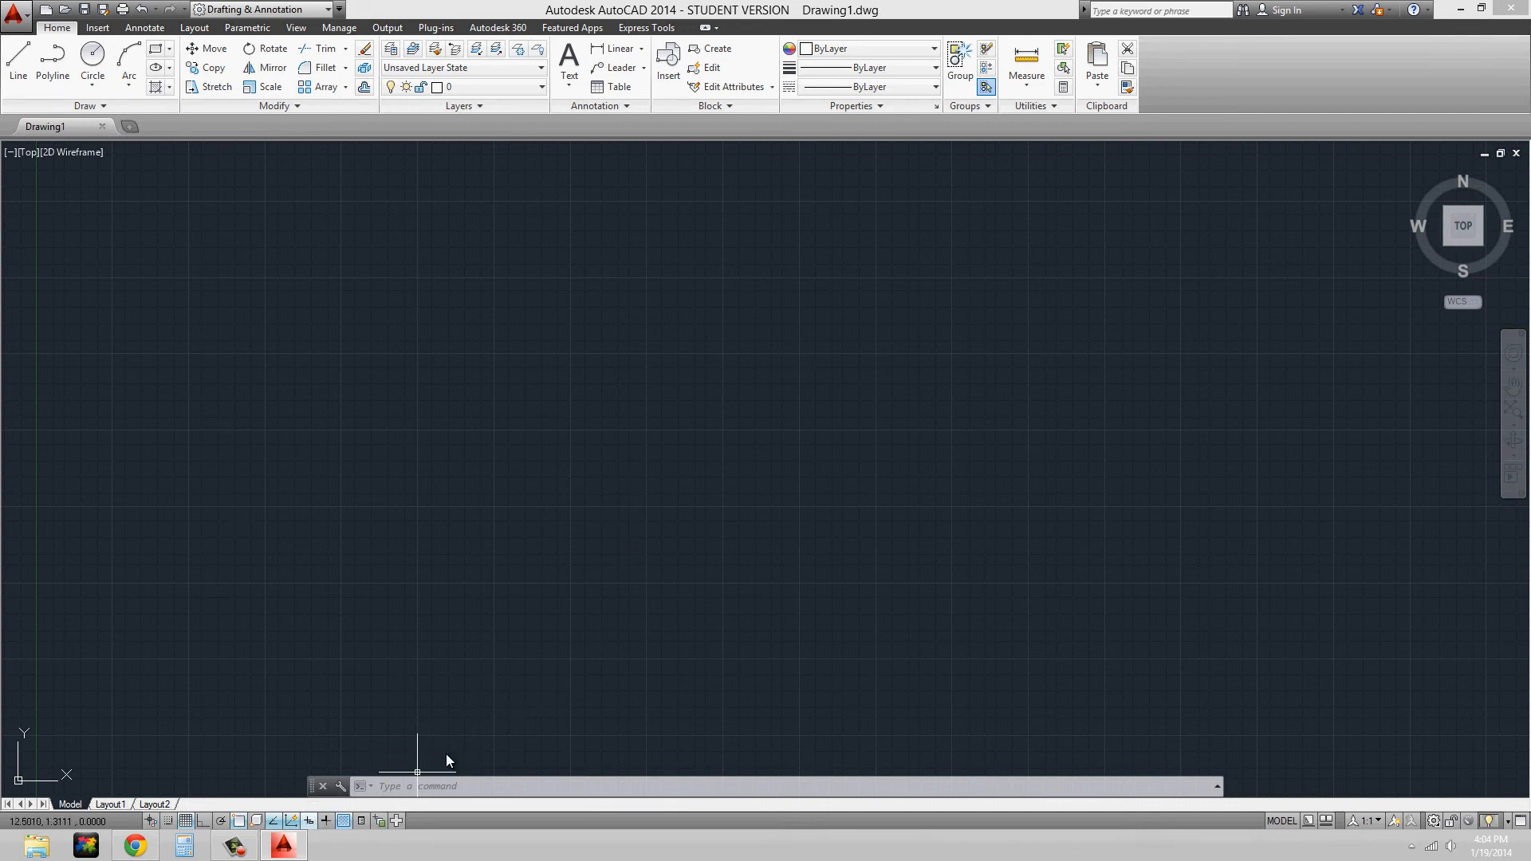
type("LINE")
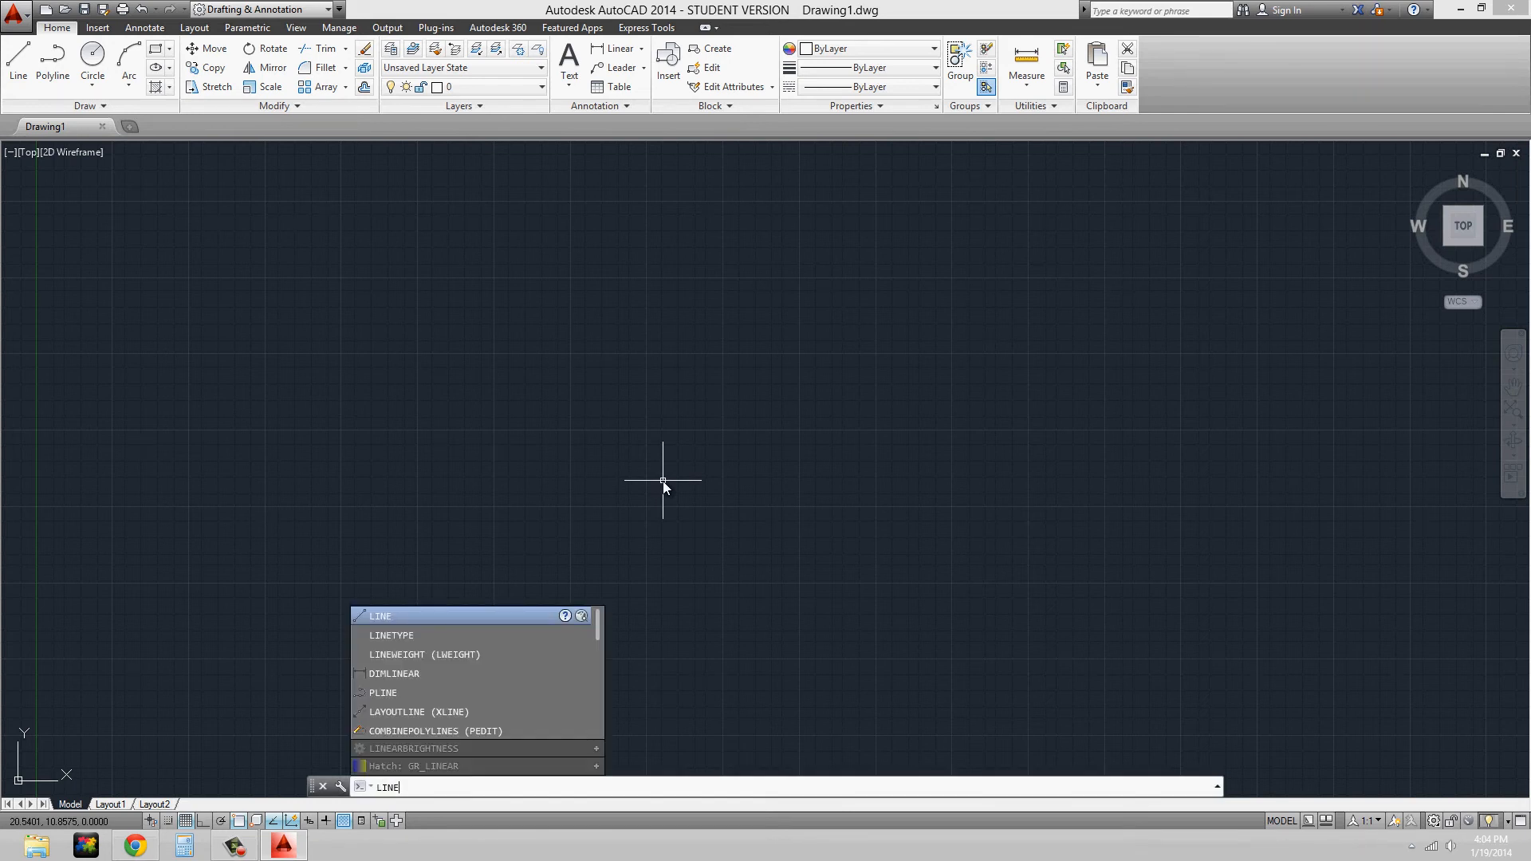
key("Return")
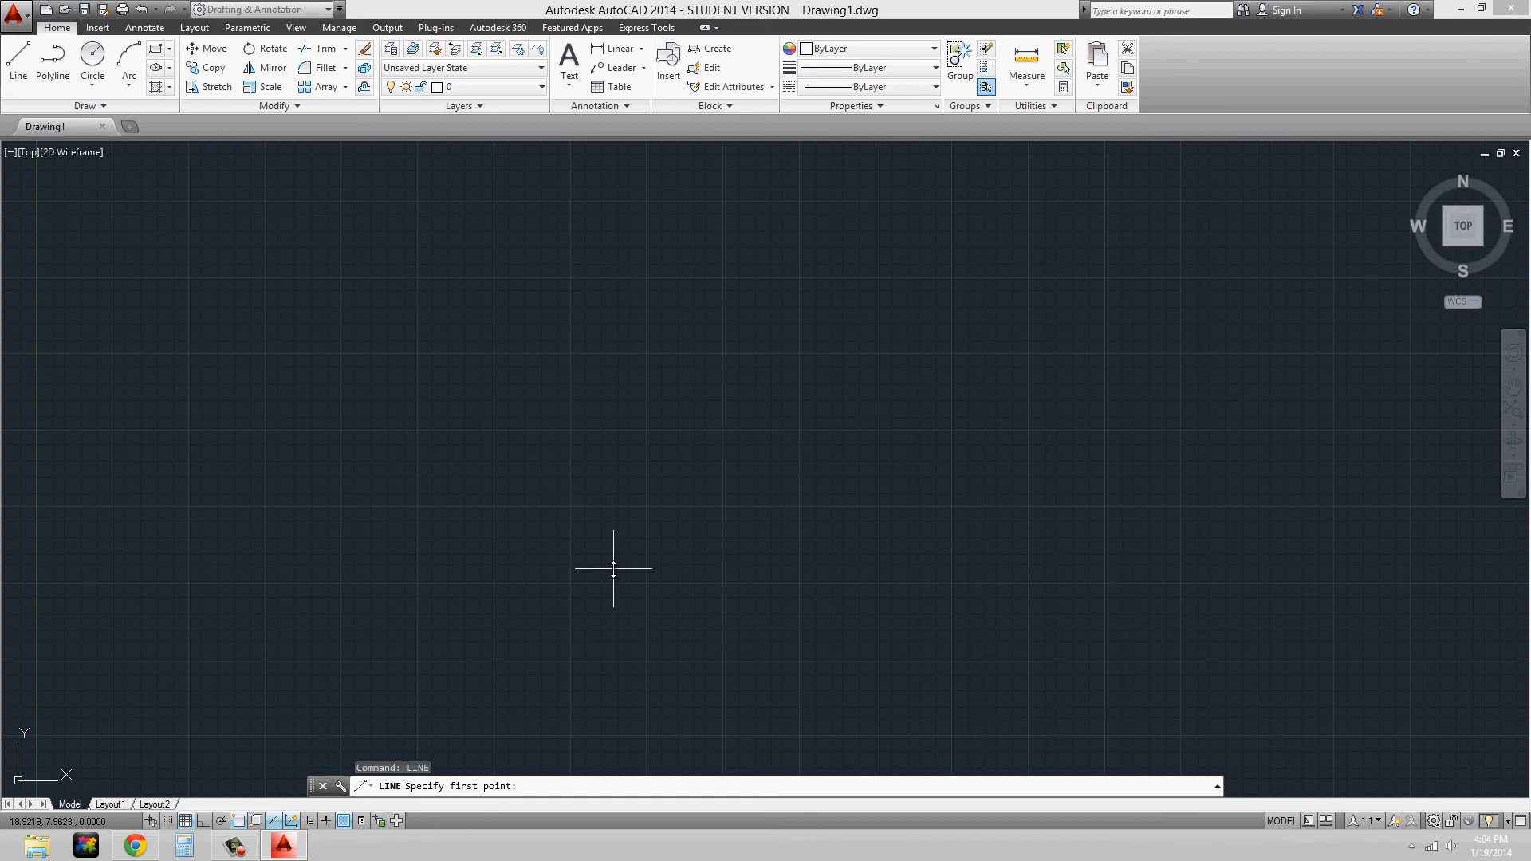
key("Escape")
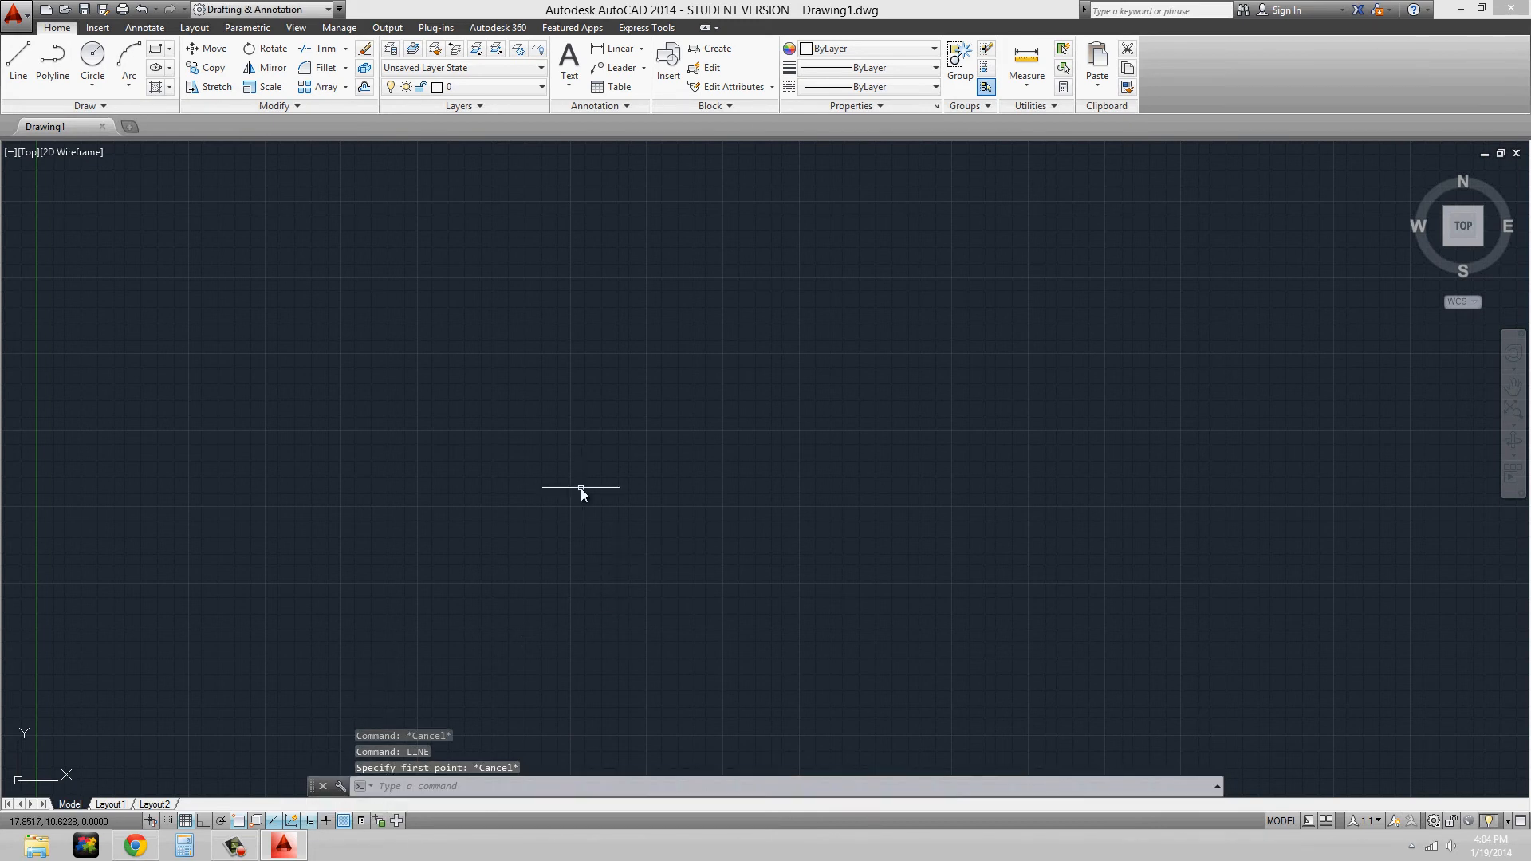
type("l")
key("Return")
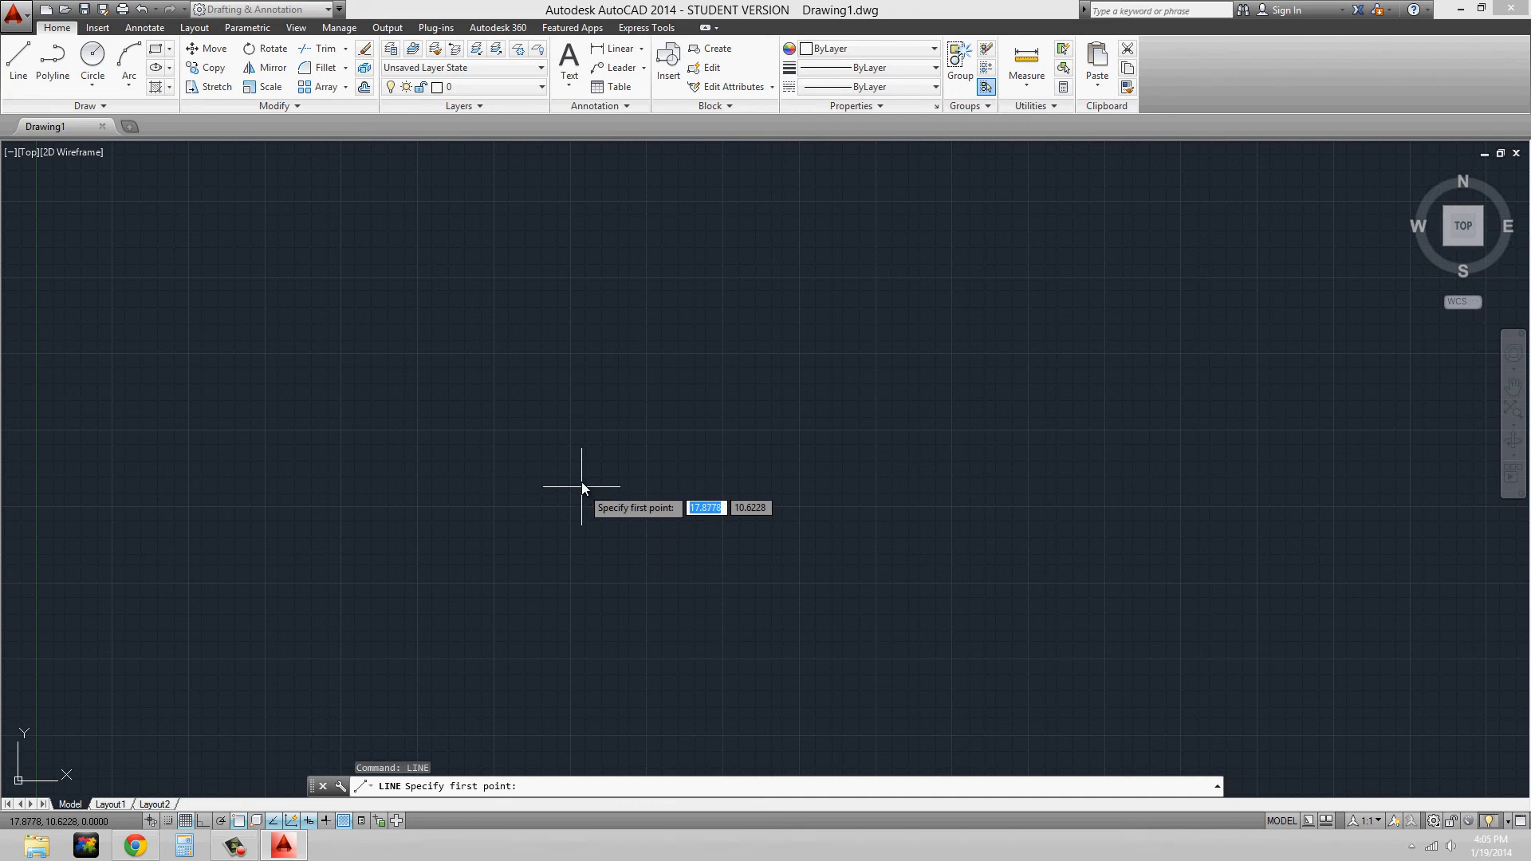
key("Escape")
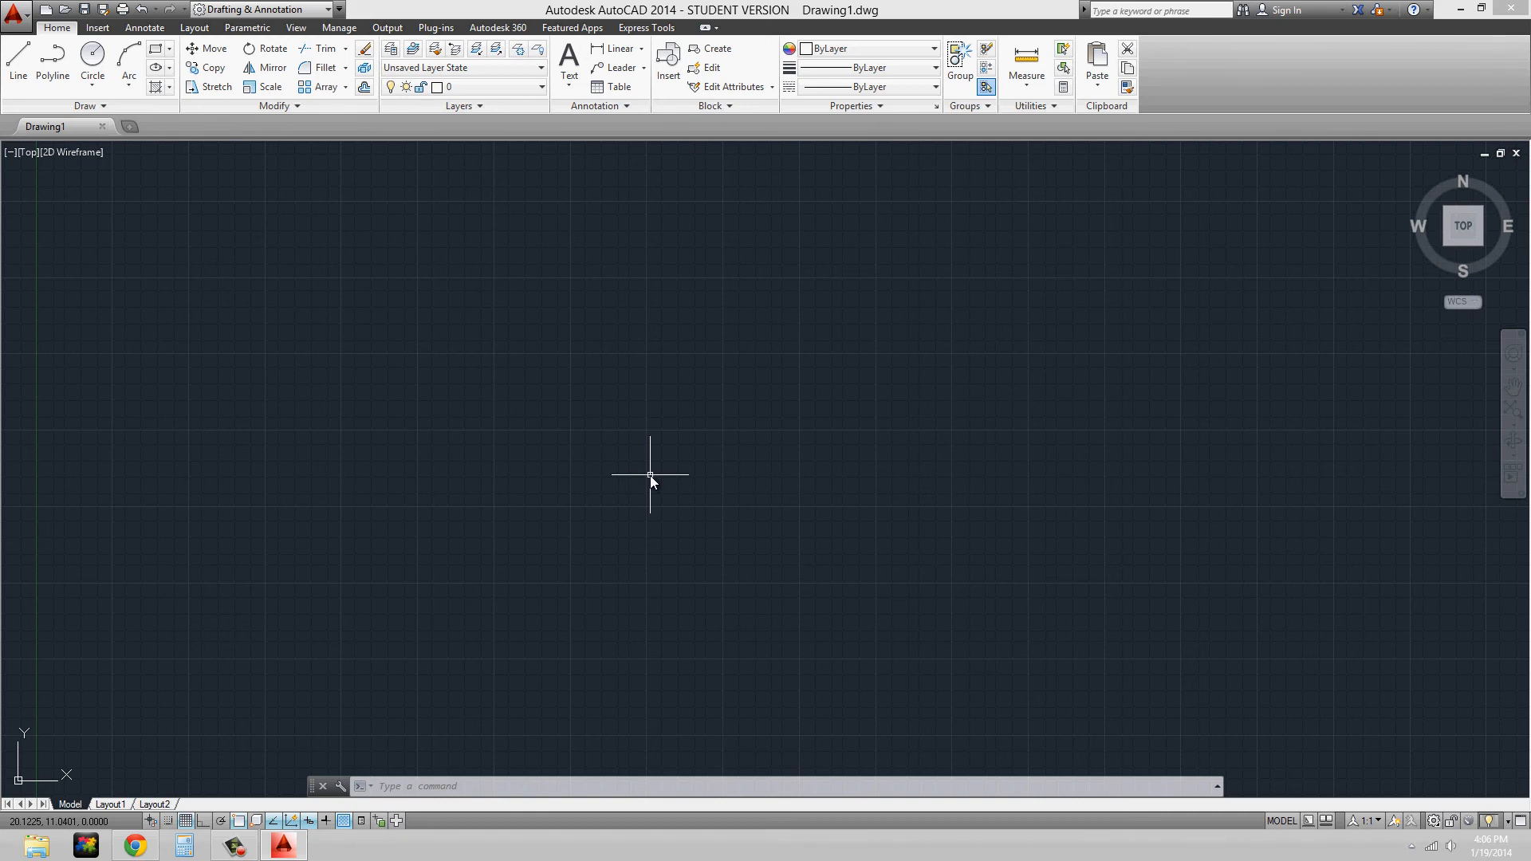
type("line")
key("Return")
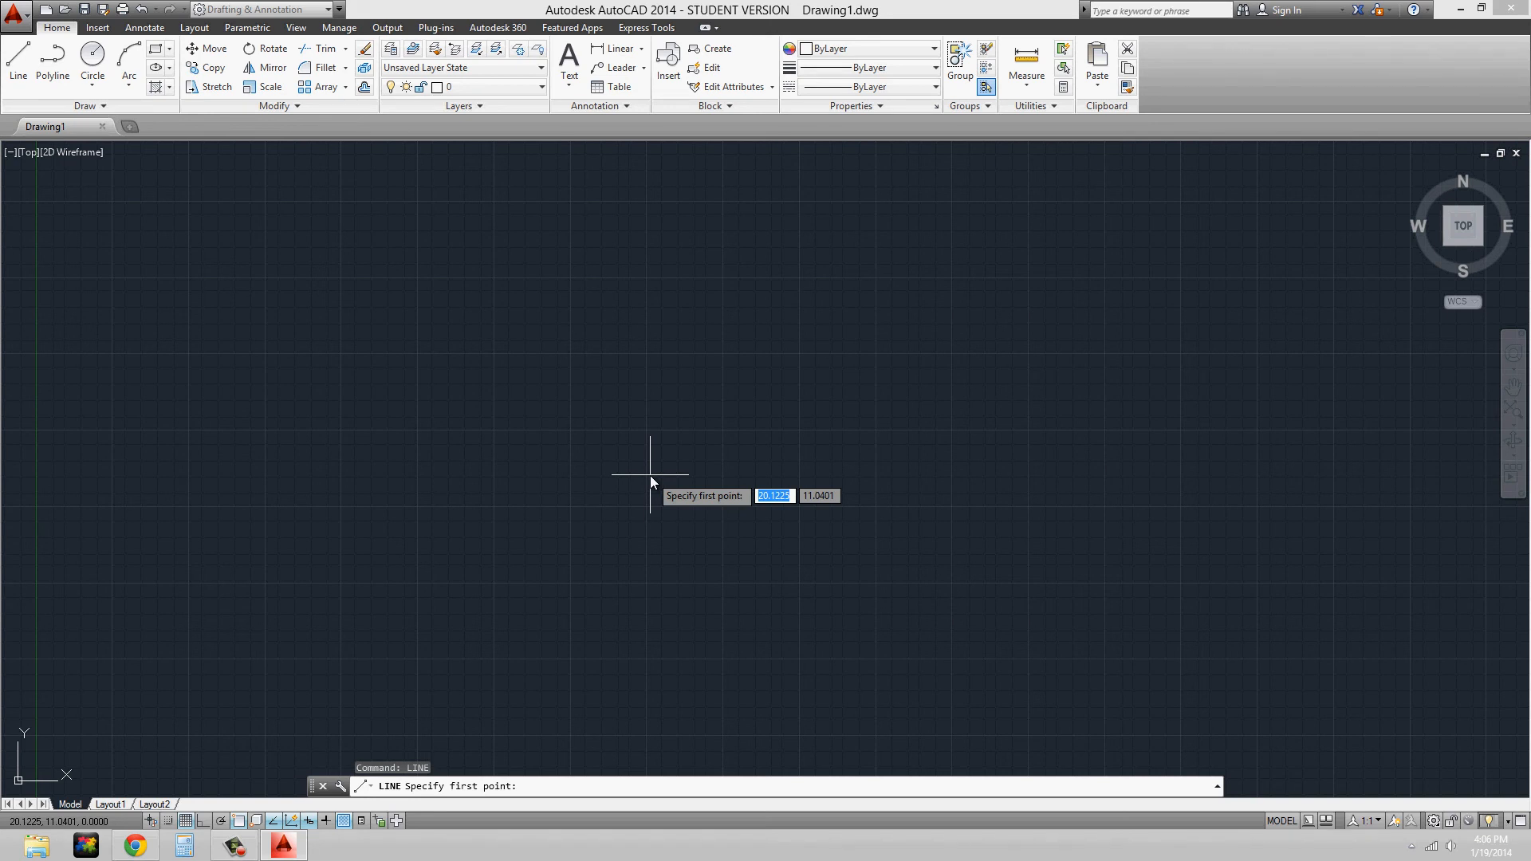
key("Escape")
type("line")
key("Return")
key("Escape")
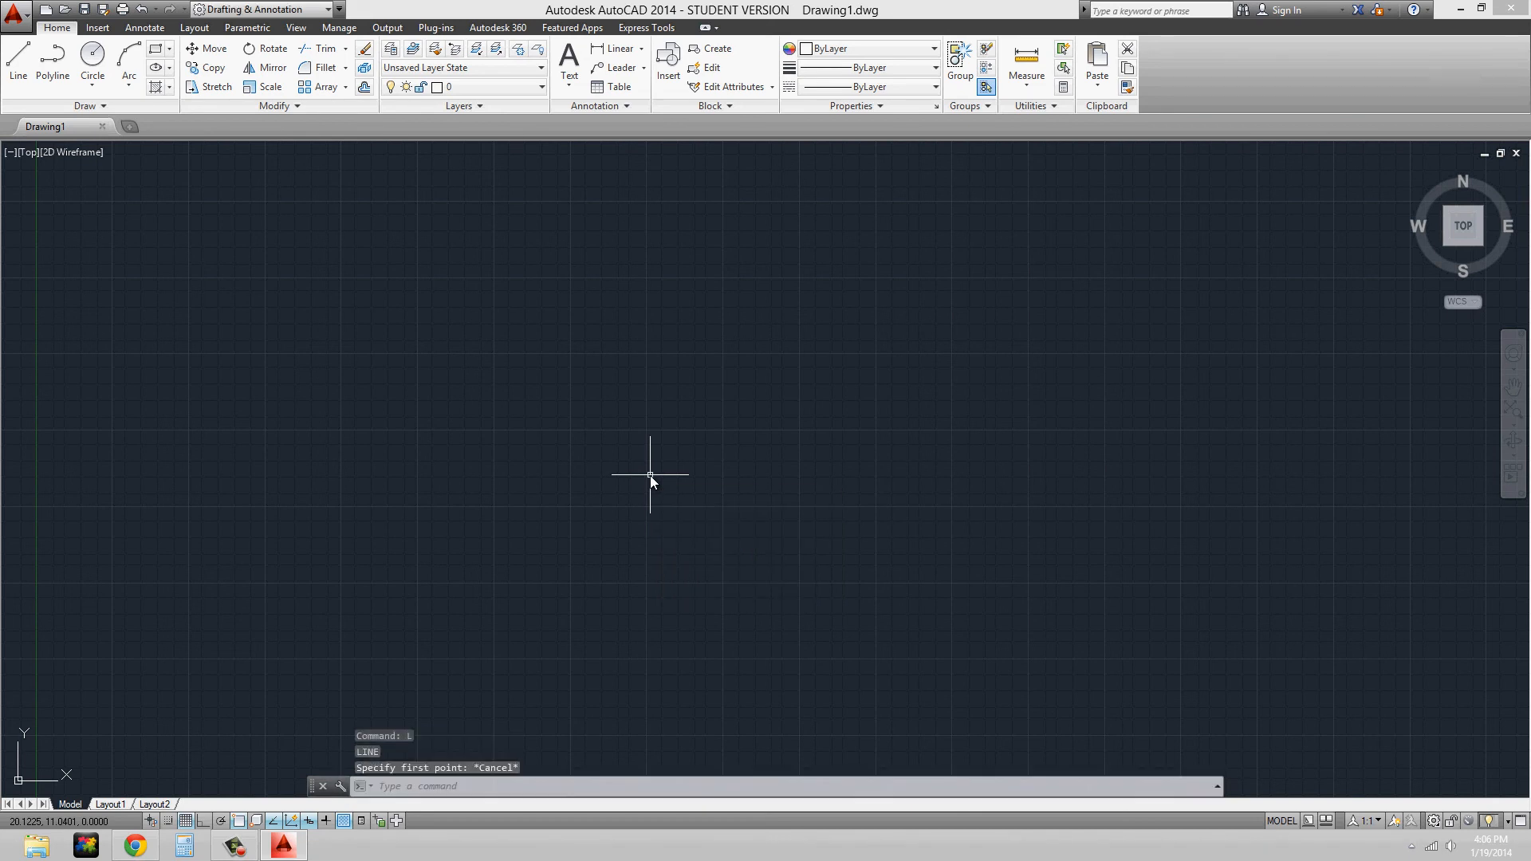
type("line")
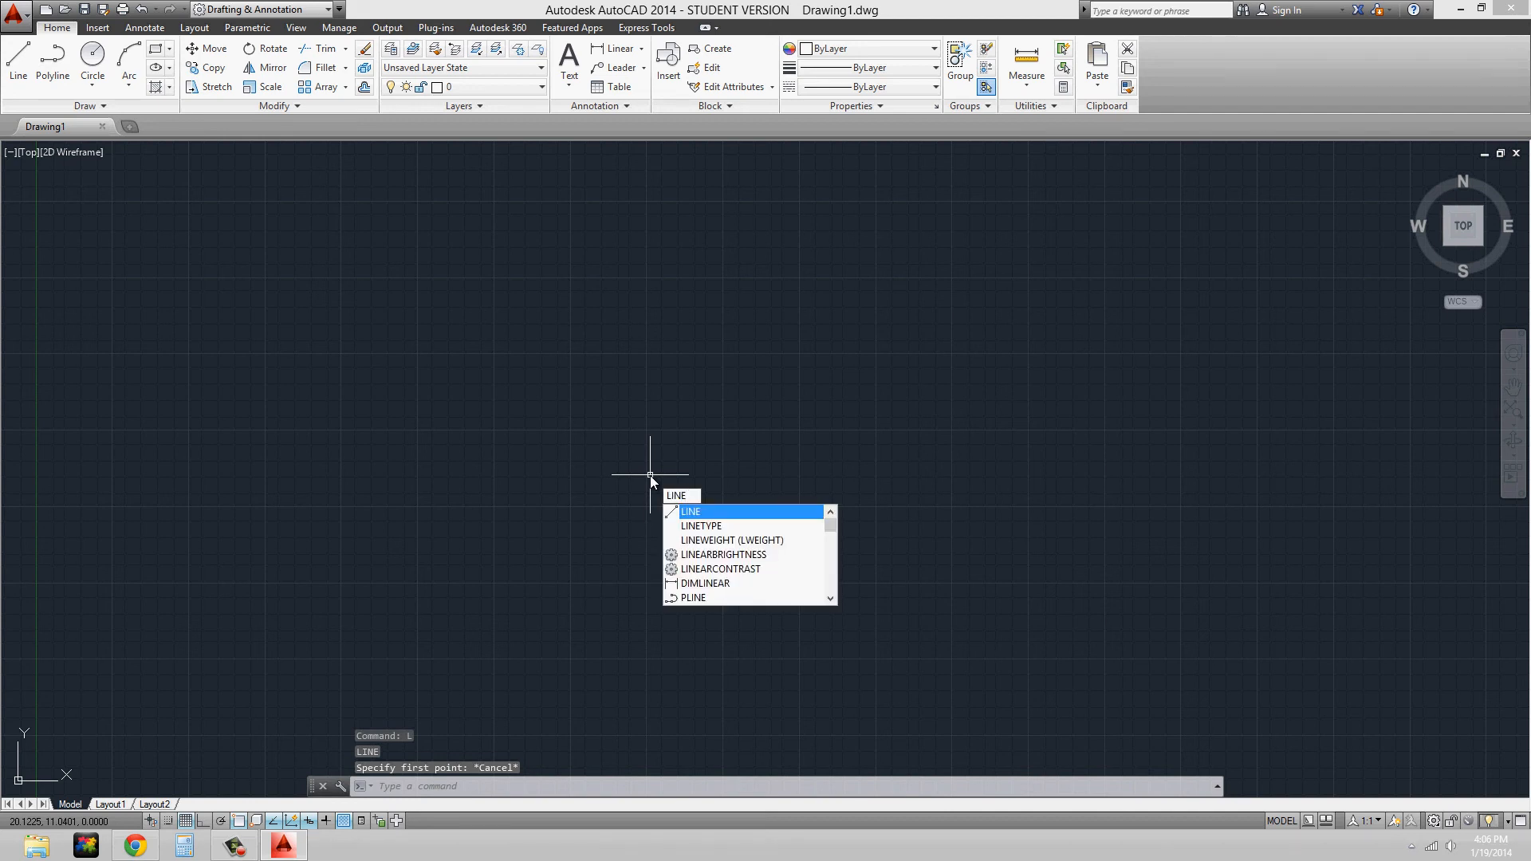
key("Escape")
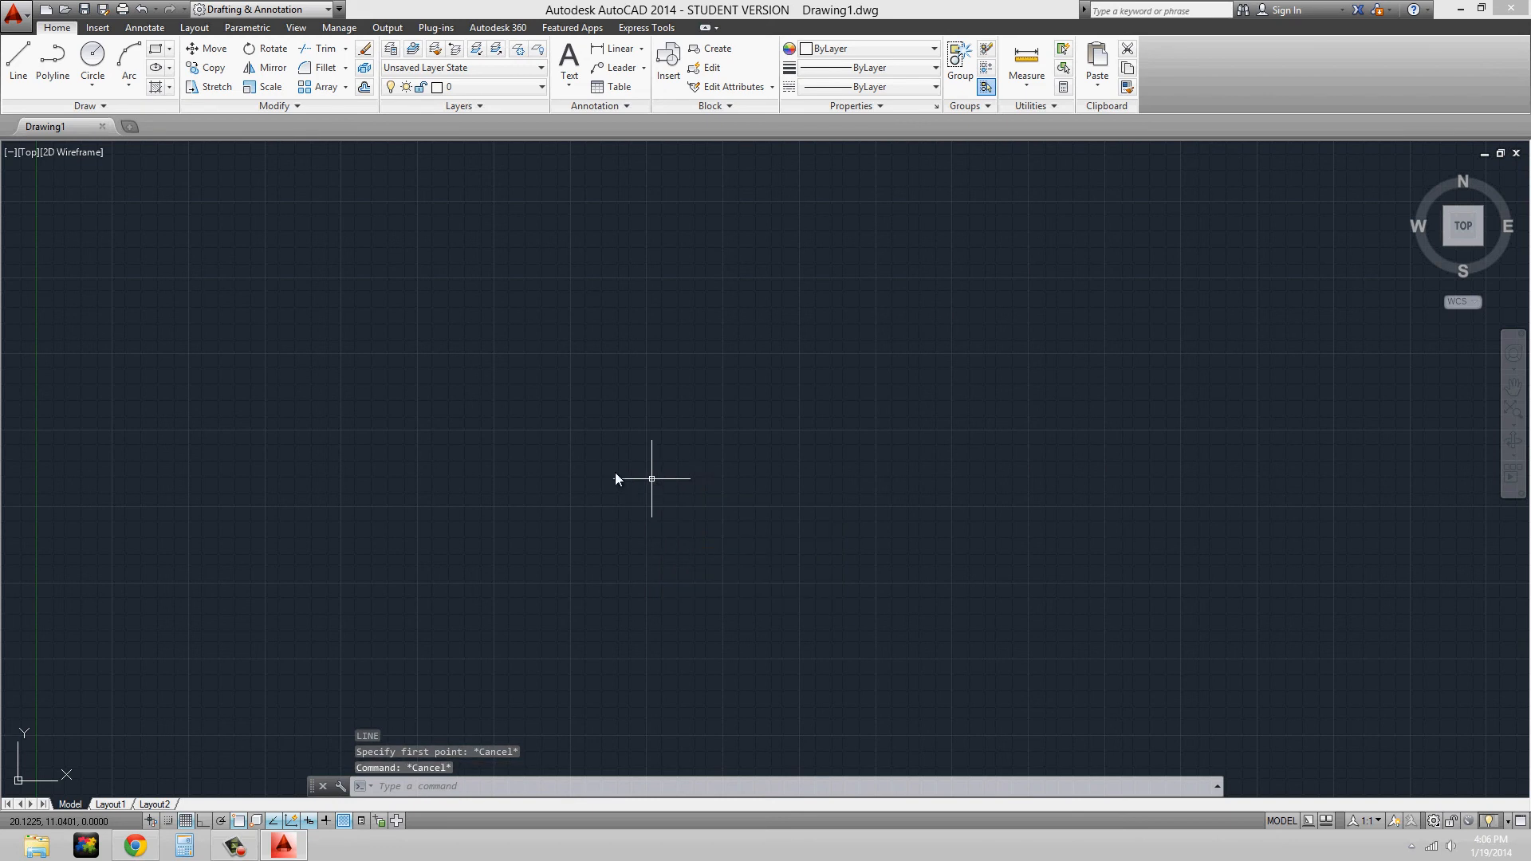
left_click(16, 65)
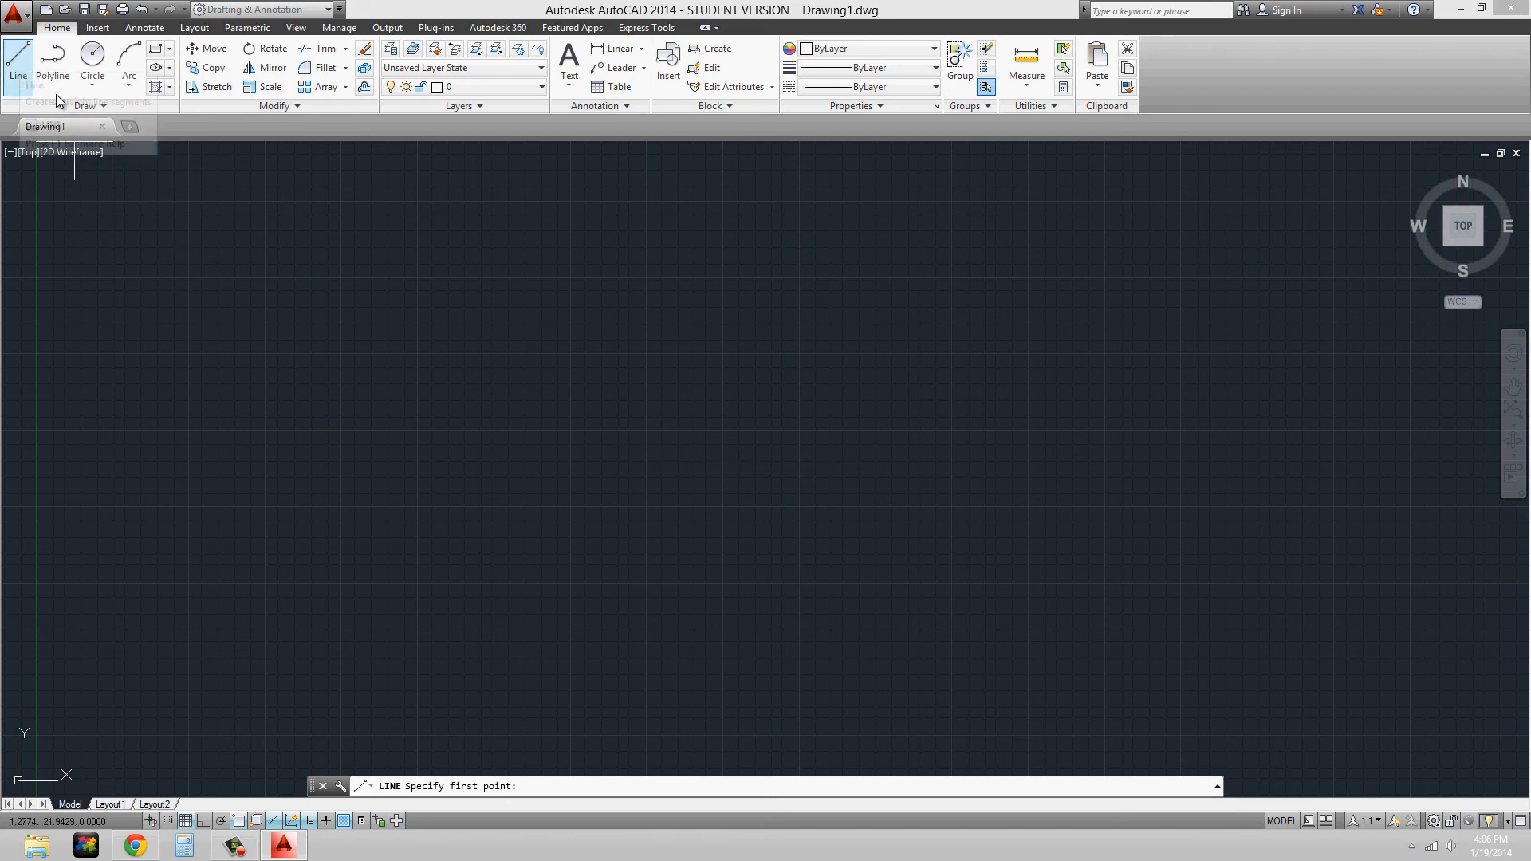
key("Escape")
type("line")
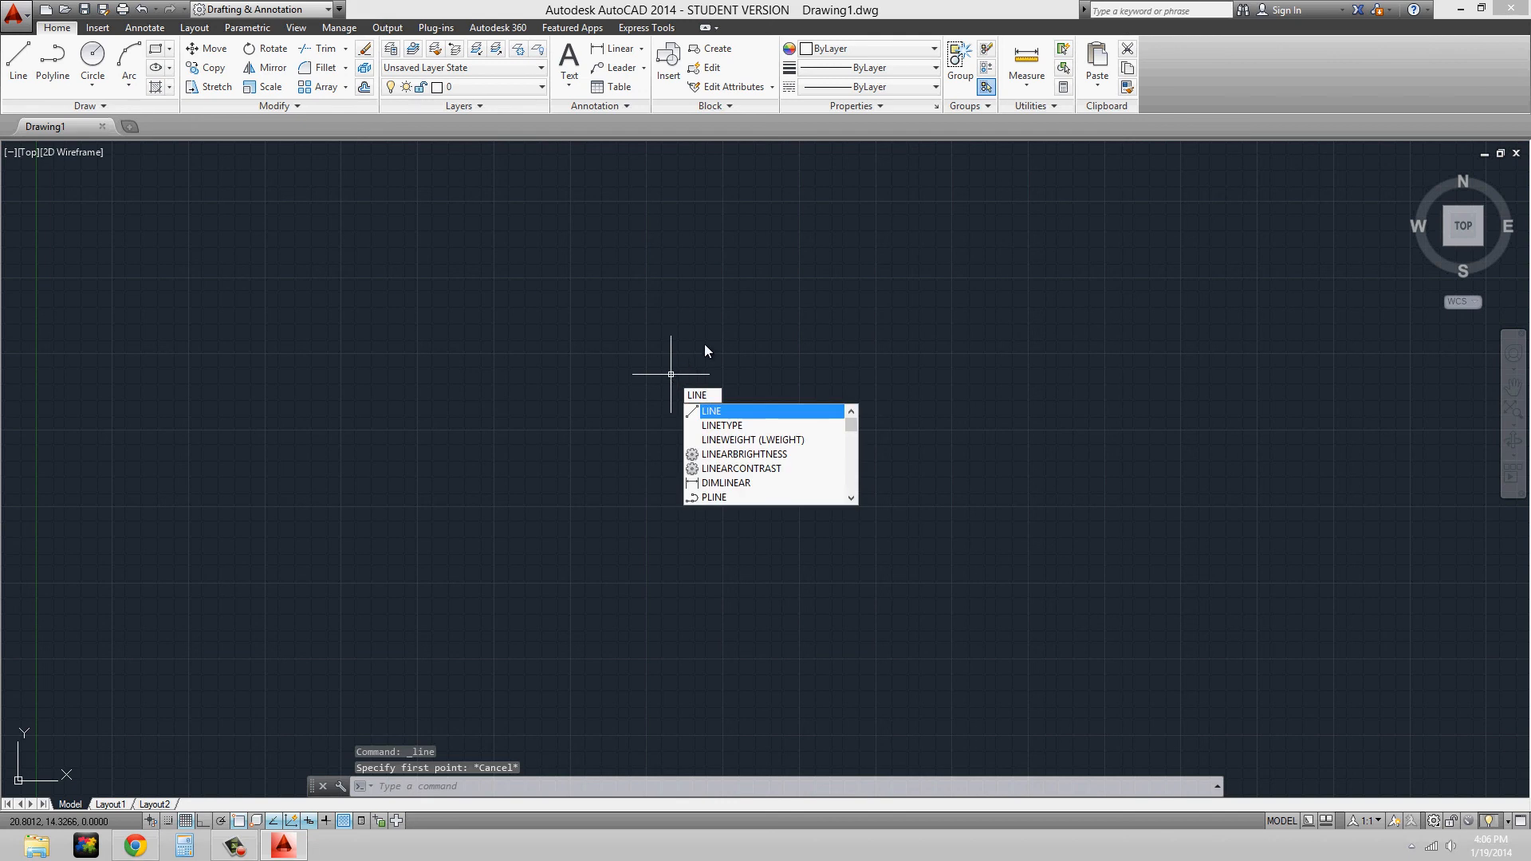
key("Return")
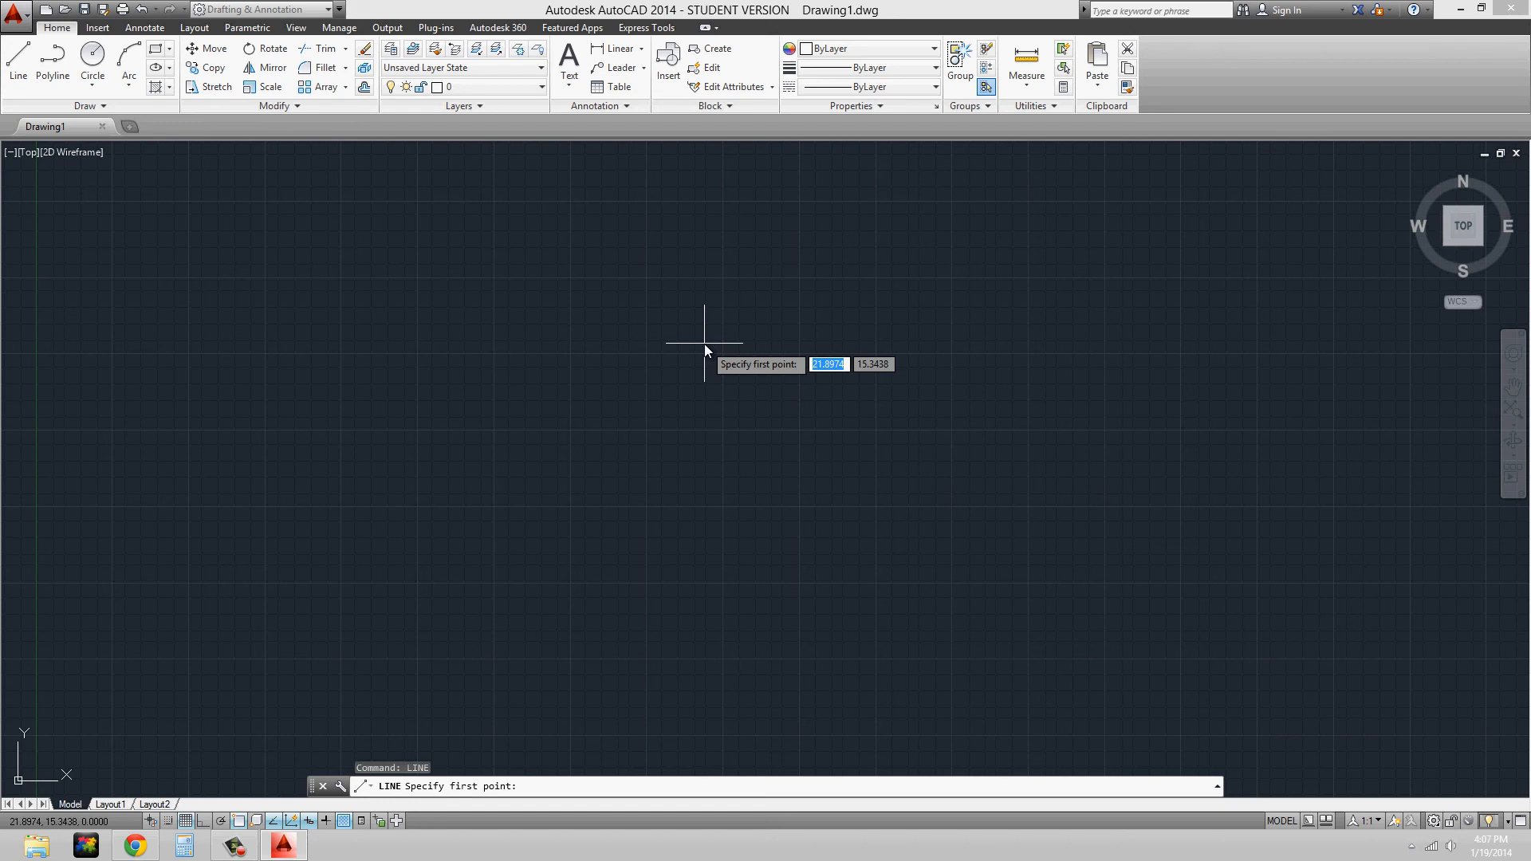
key("Escape")
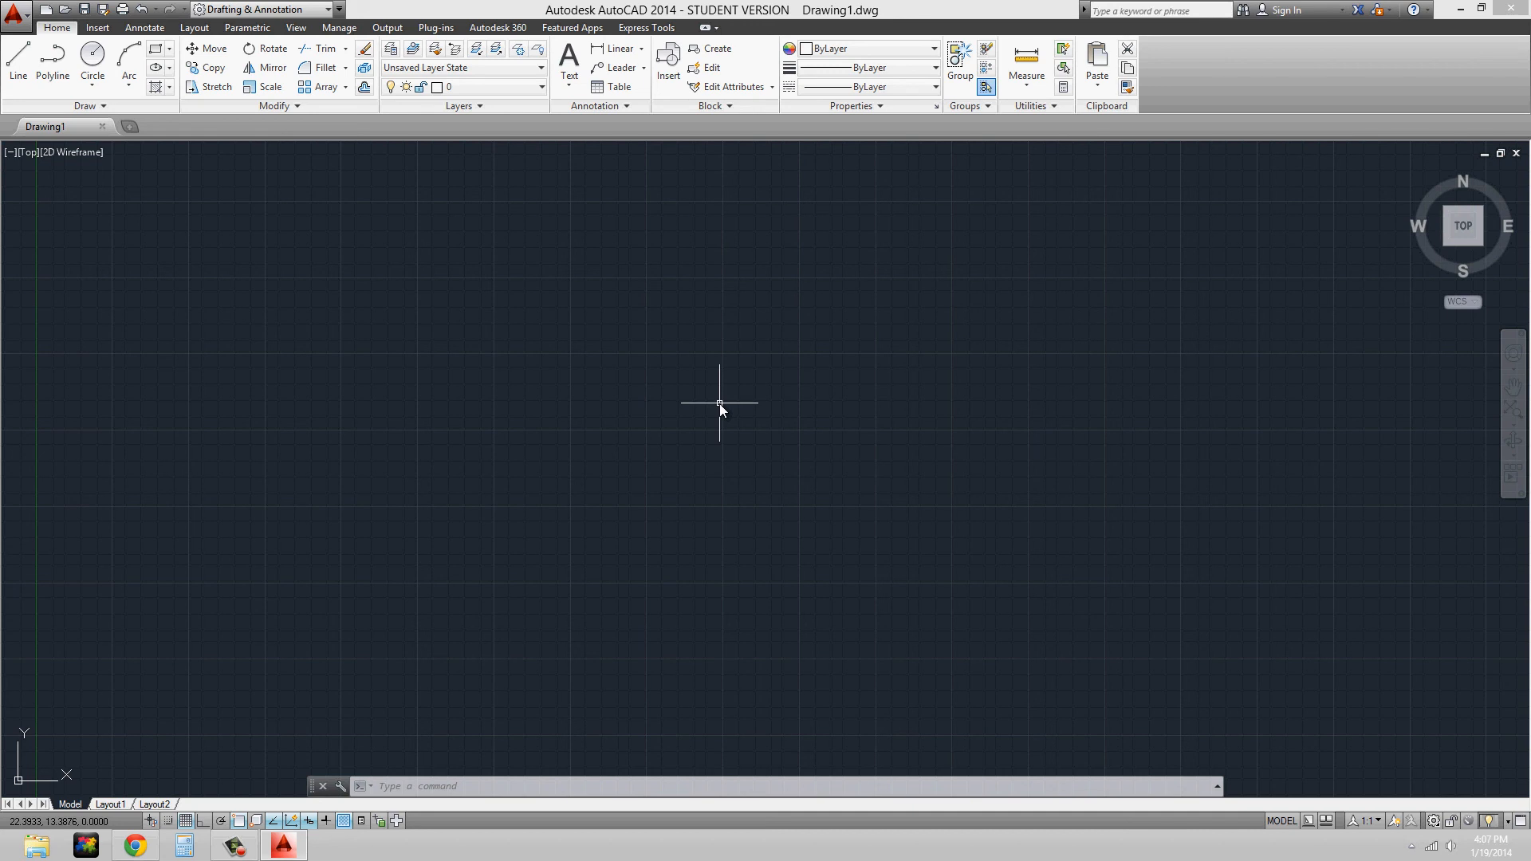
Pan and zoom around the empty drawing area
middle_click_drag(719, 403, 719, 403)
type("p")
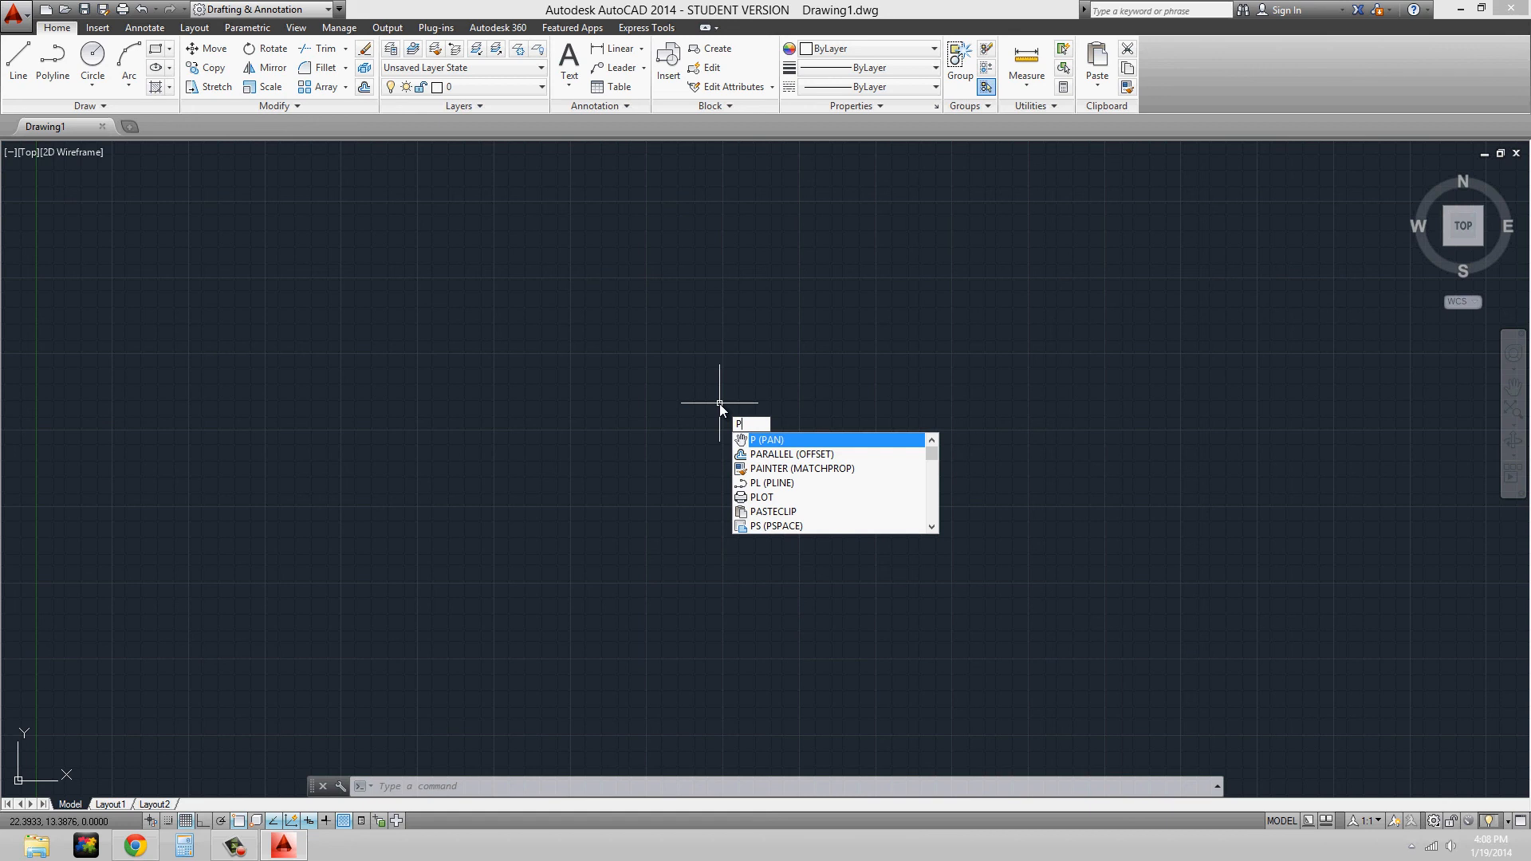
key("Escape")
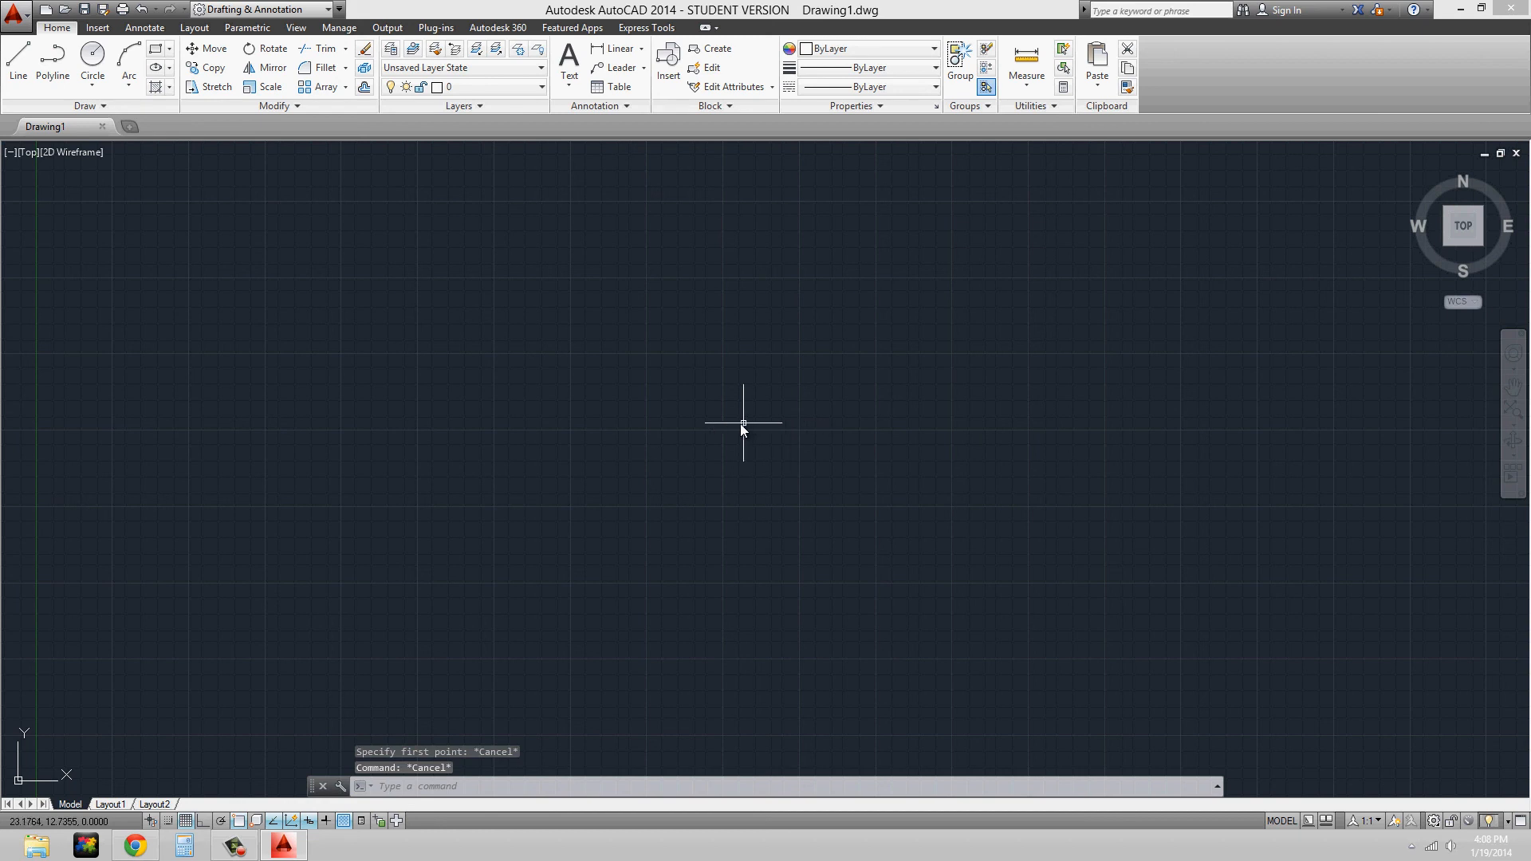
middle_click_drag(650, 396, 739, 317)
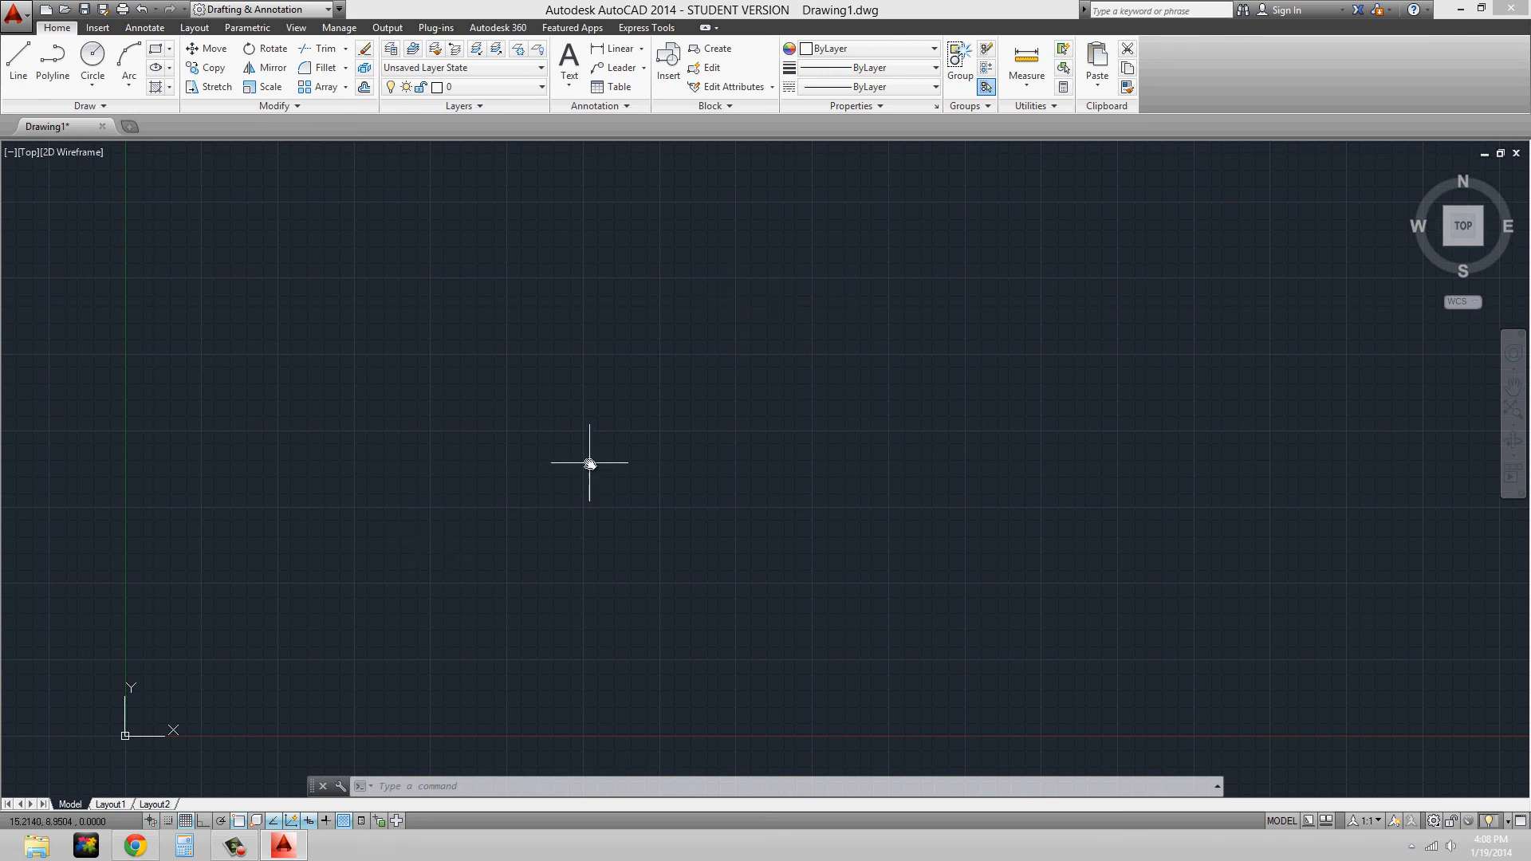
mouse_move(676, 444)
middle_mouse_down()
mouse_move(754, 424)
mouse_move(280, 376)
mouse_move(1094, 352)
mouse_move(656, 318)
mouse_move(557, 345)
mouse_move(940, 376)
mouse_move(892, 411)
middle_mouse_up()
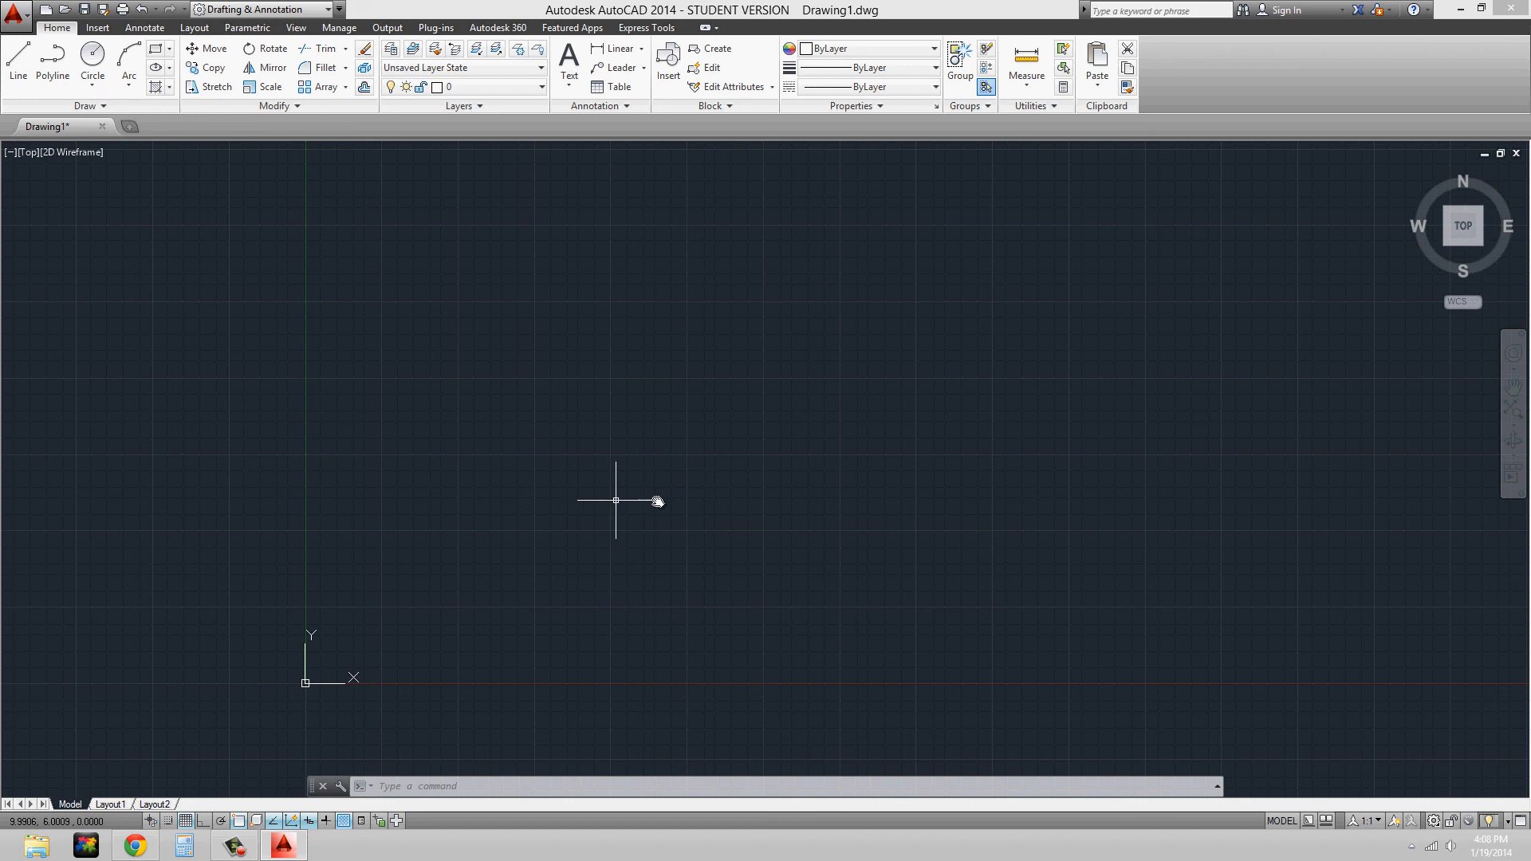
scroll(693, 512, "up", 6)
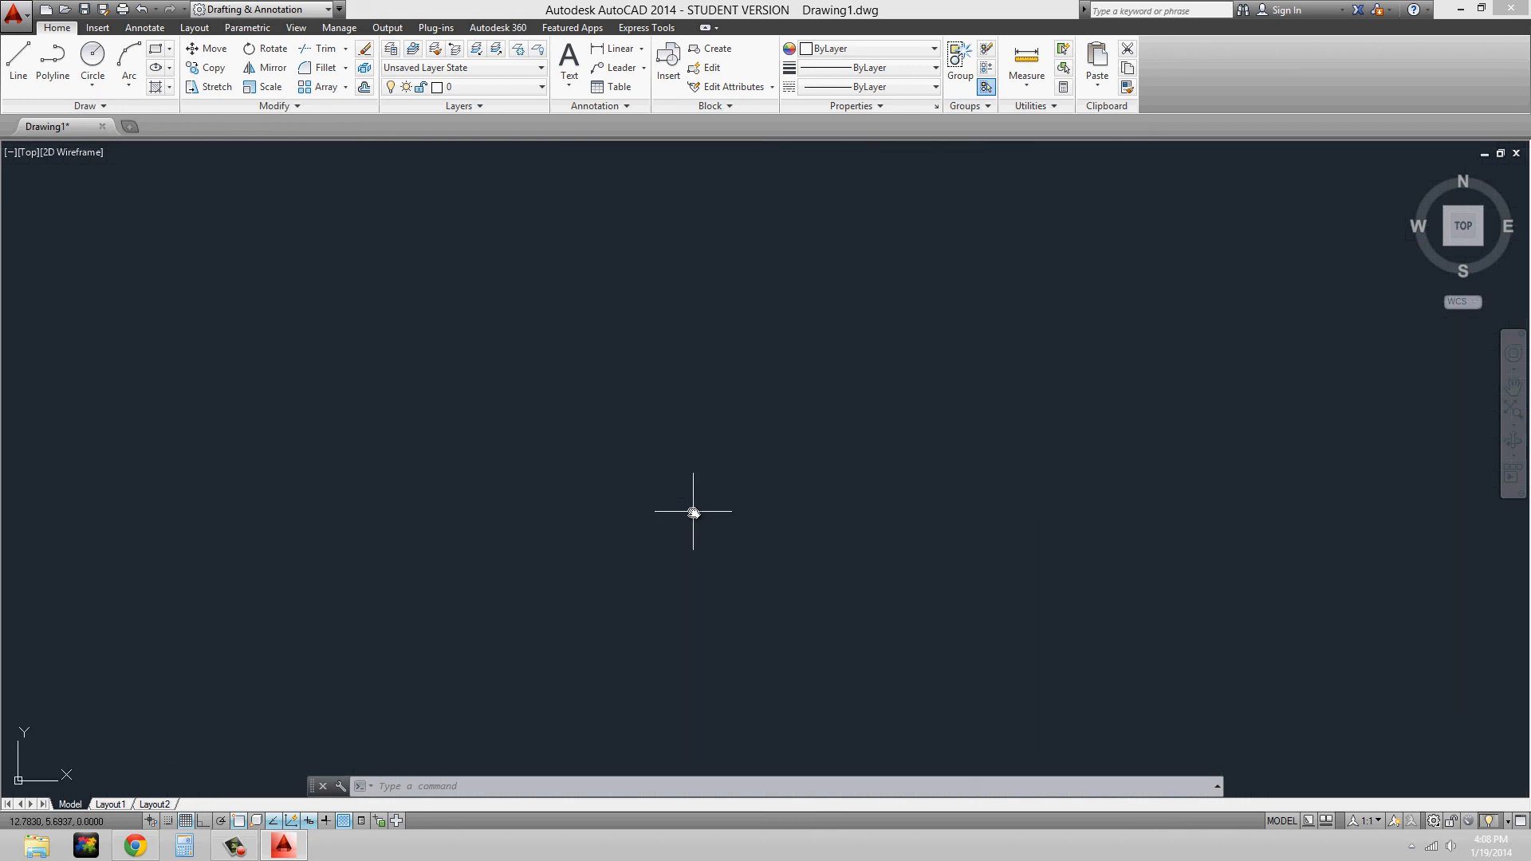
scroll(692, 511, "down", 5)
middle_click_drag(789, 454, 684, 468)
middle_click(628, 477)
middle_click(628, 477)
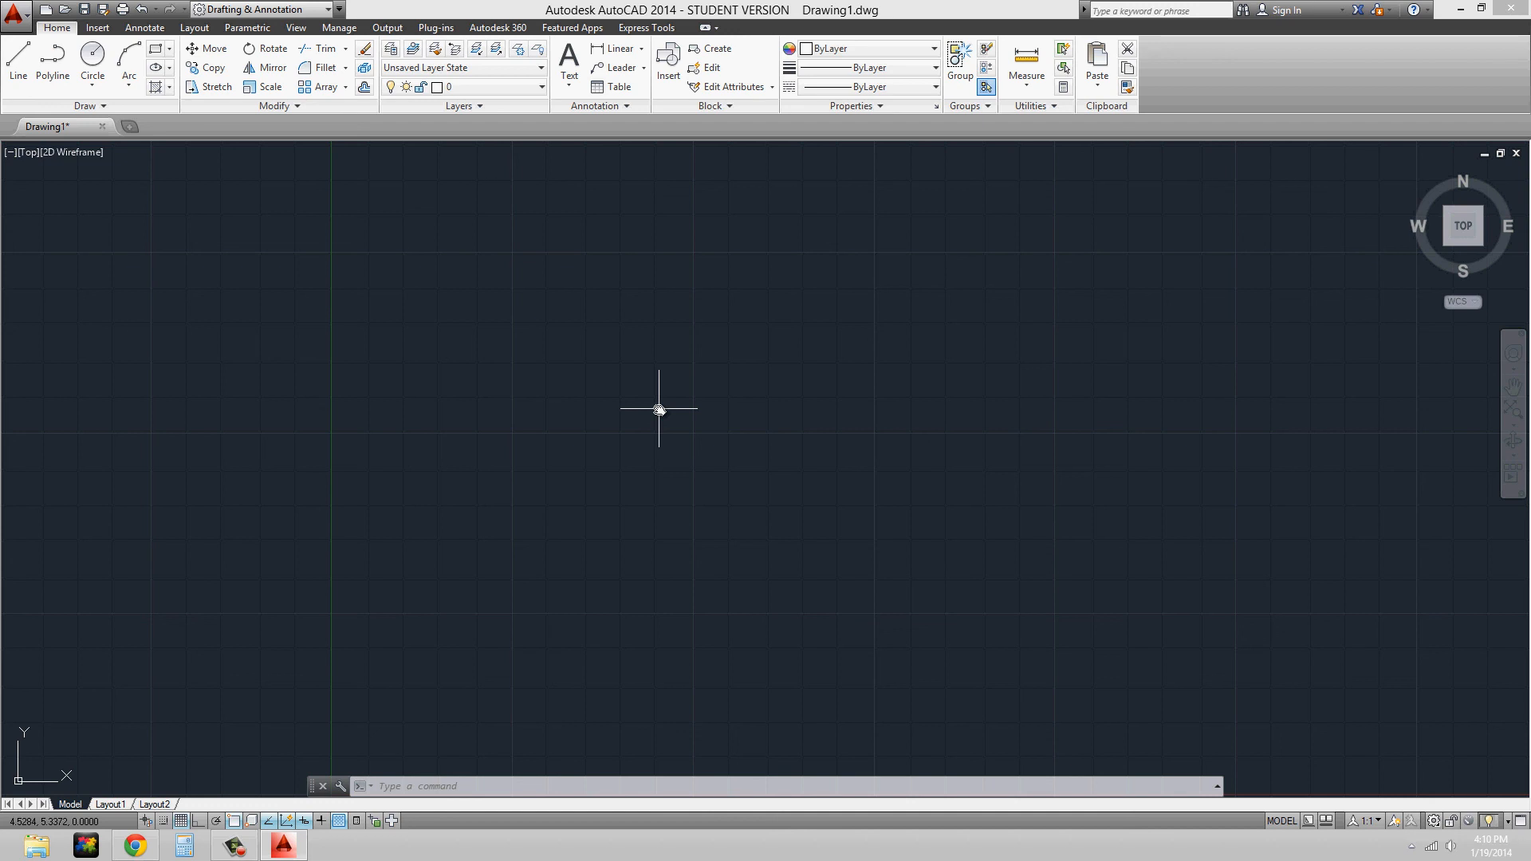
Set the drawing's length unit type to Architectural
type("UNITS")
key("Return")
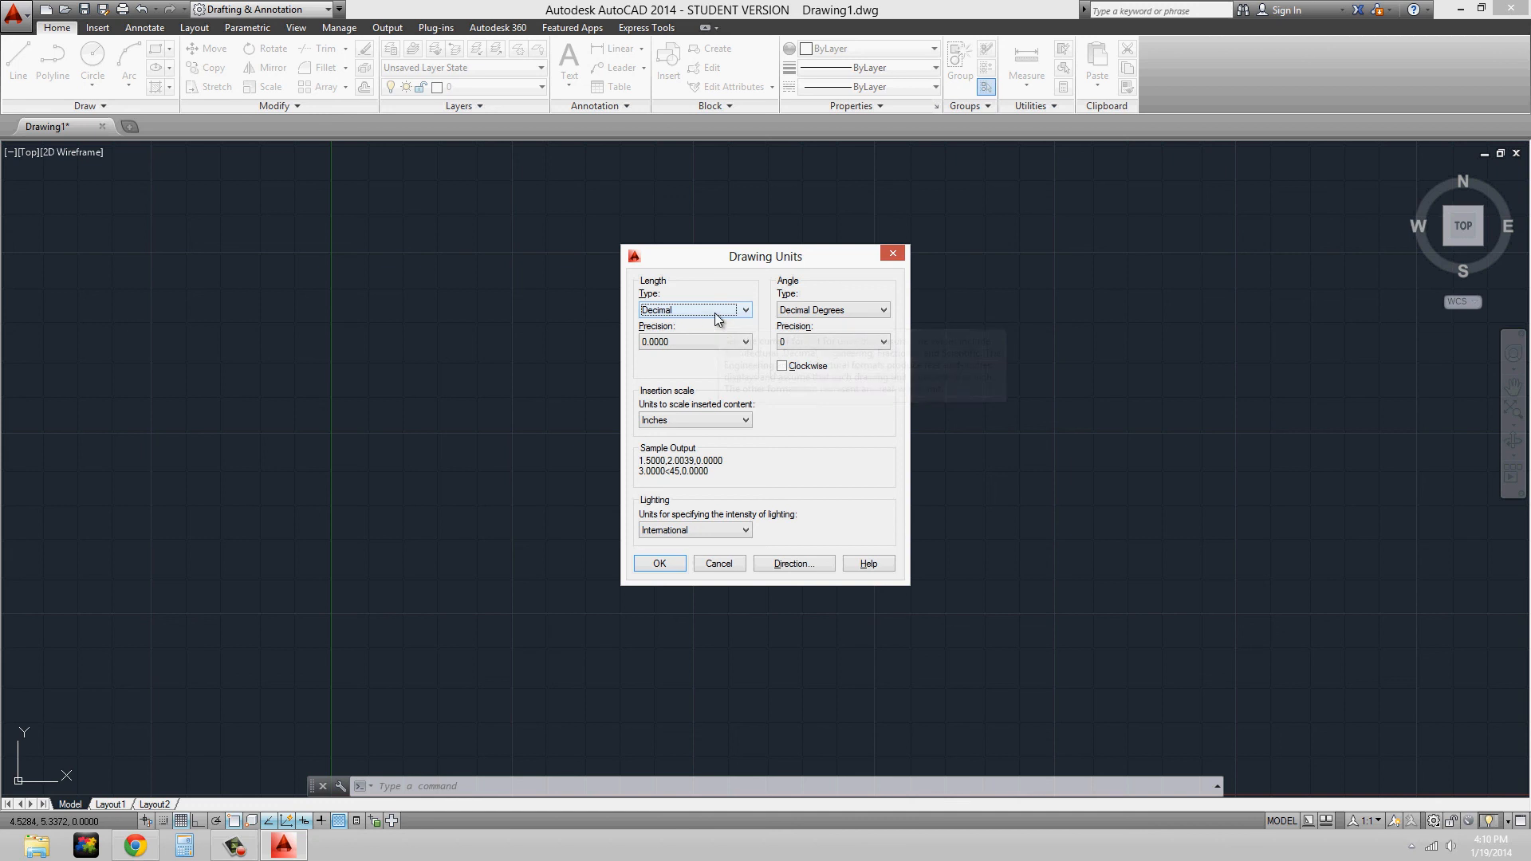
left_click(747, 309)
left_click(677, 323)
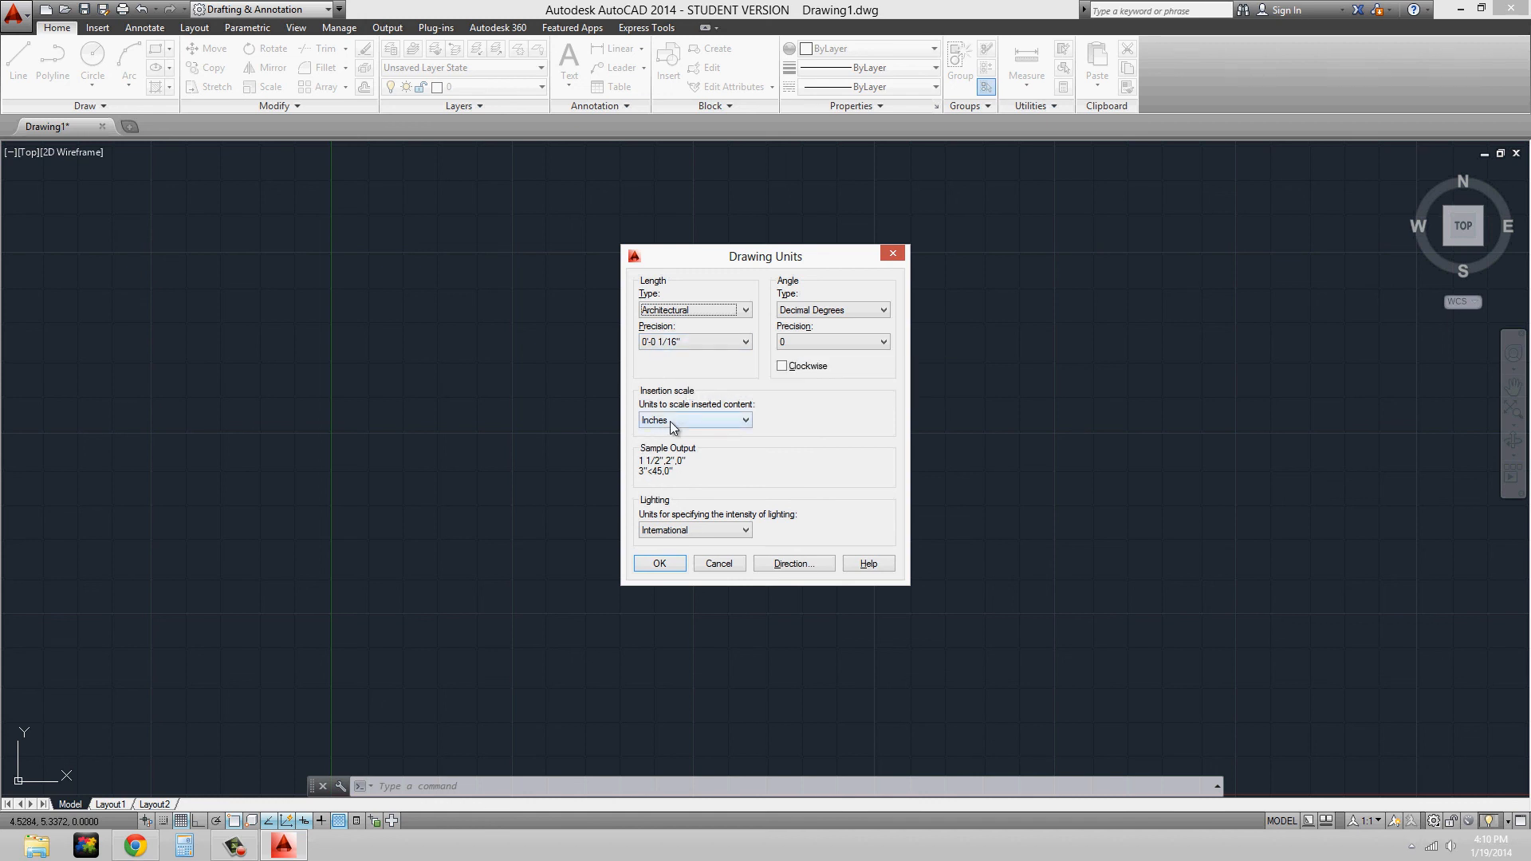
left_click(660, 563)
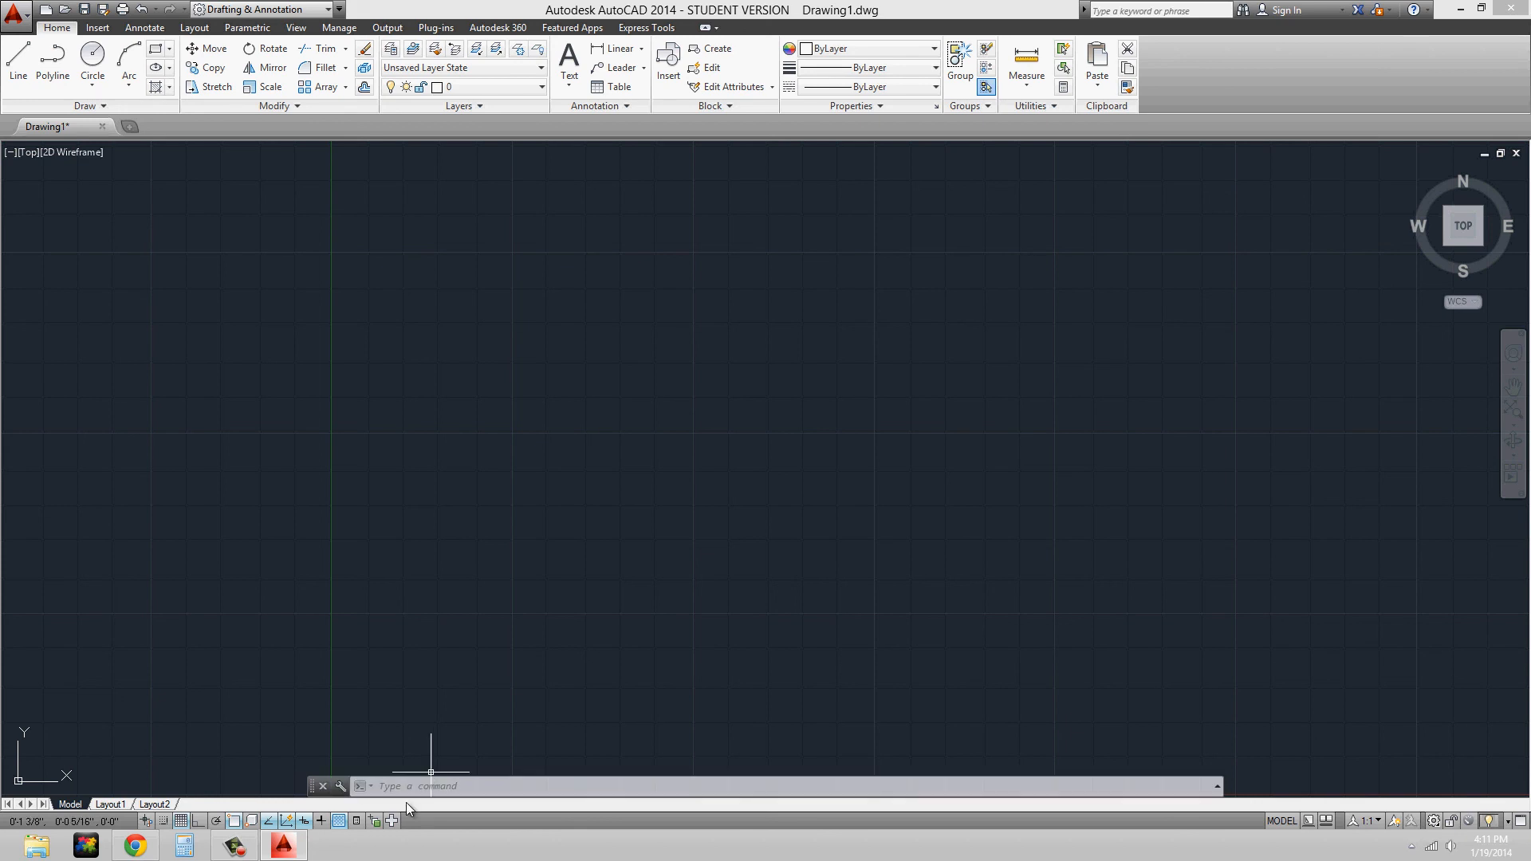
left_click(234, 845)
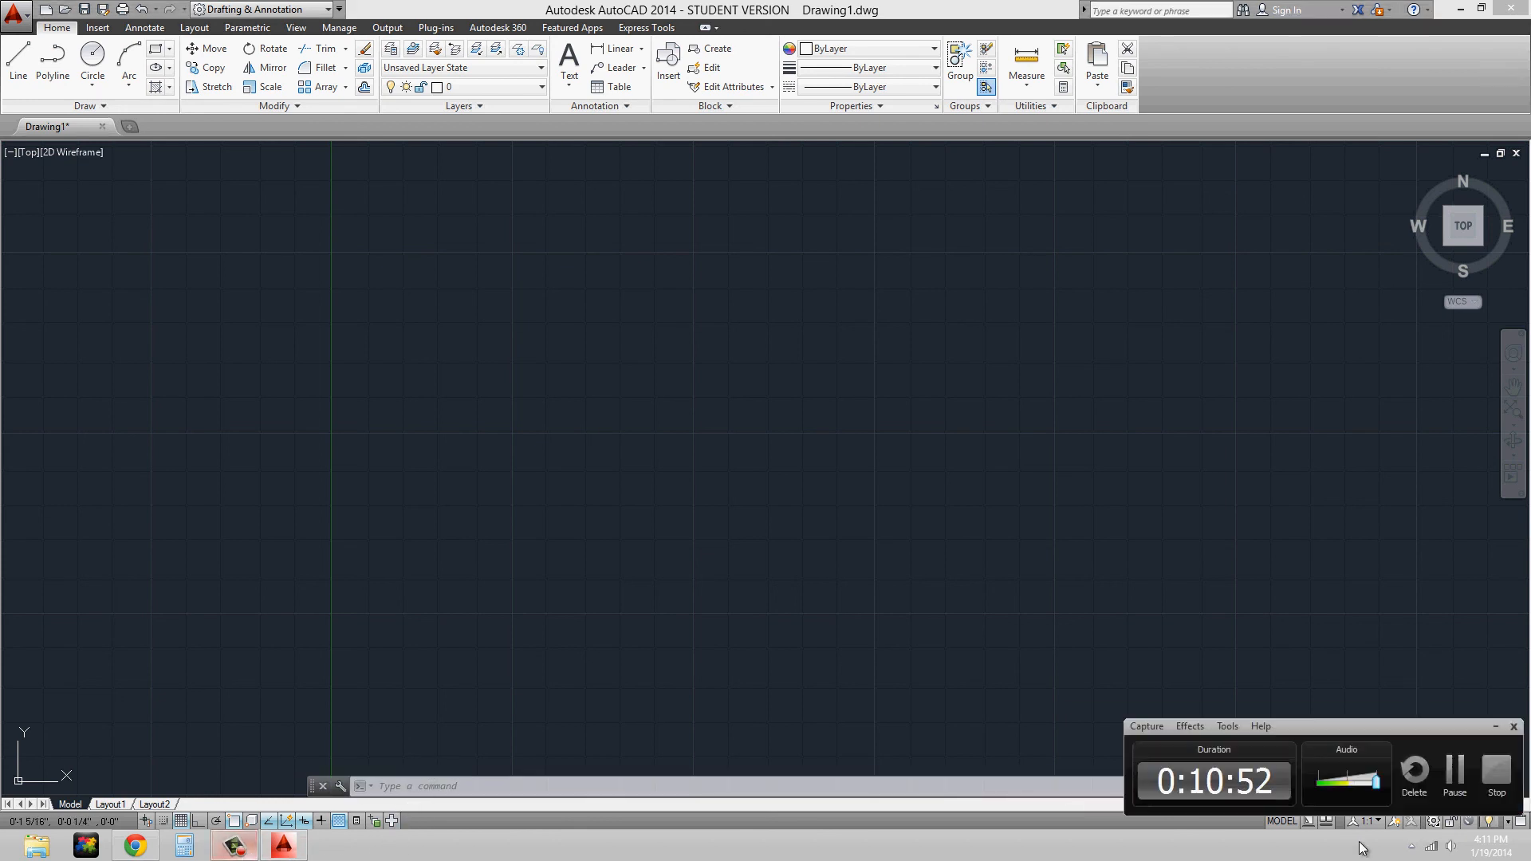